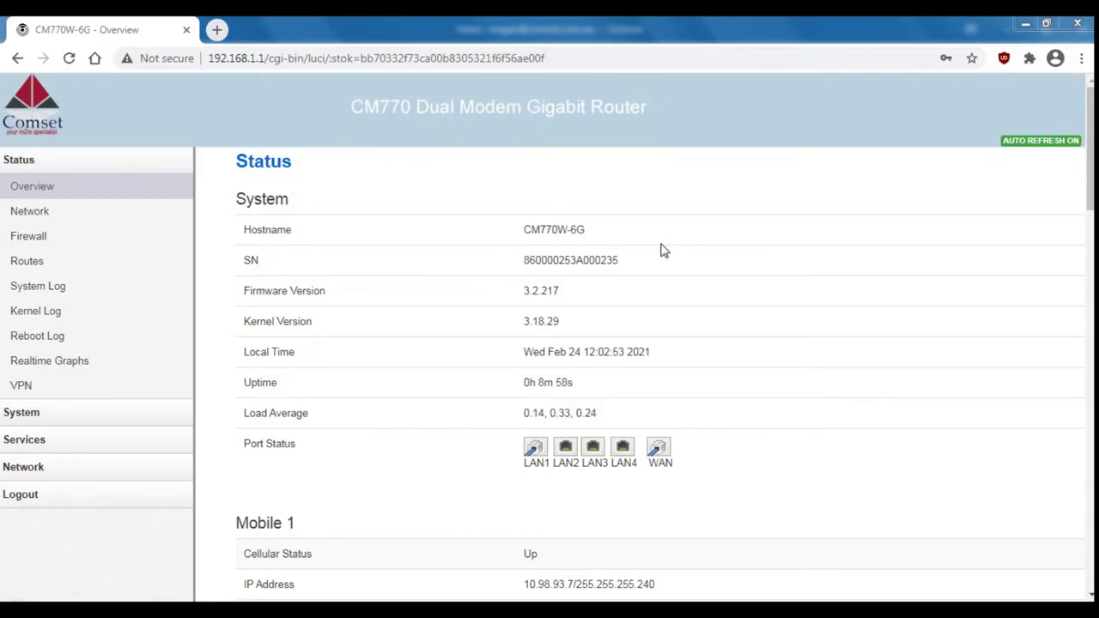
Step: Look over the Failover settings under Services
click(99, 448)
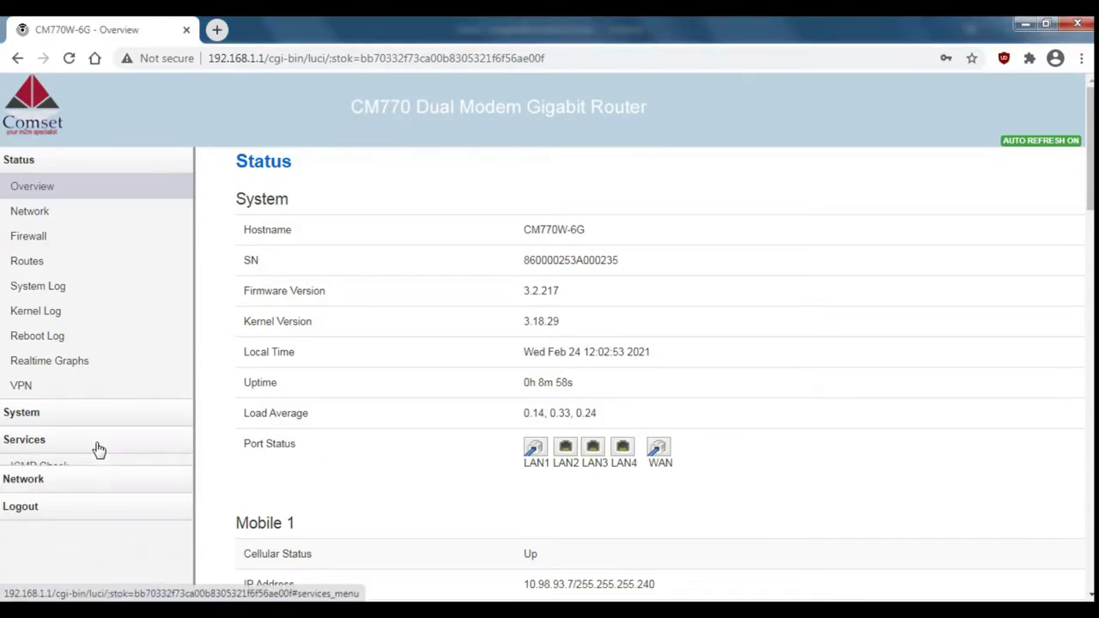
click(35, 516)
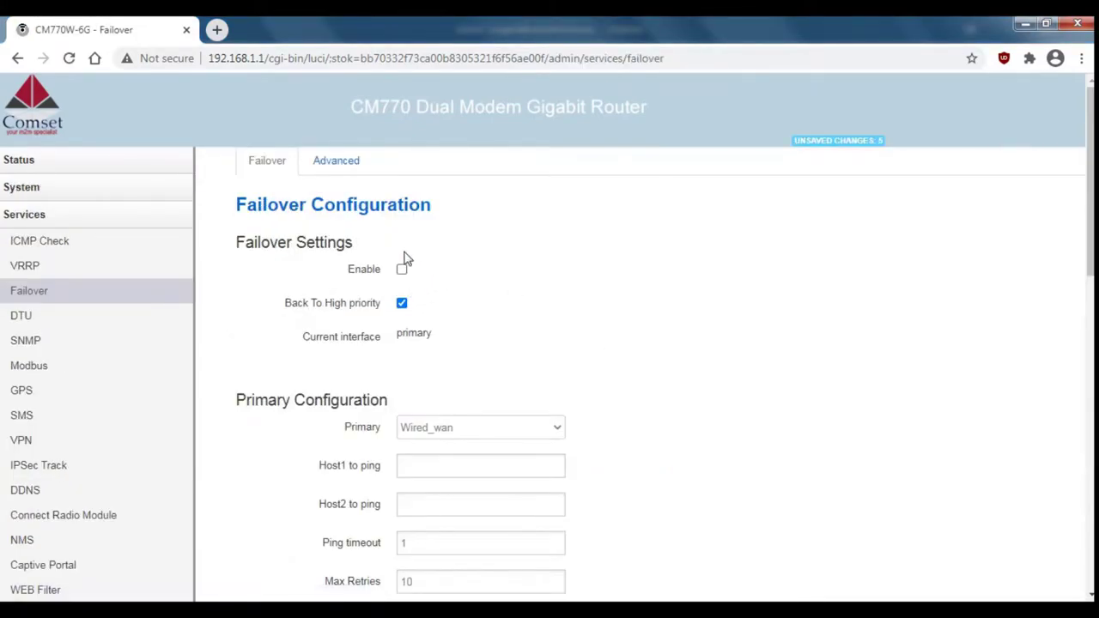
click(53, 218)
Step: Untick Enable SIM switch on the Mobile SIM Switch tab and apply the change
click(54, 248)
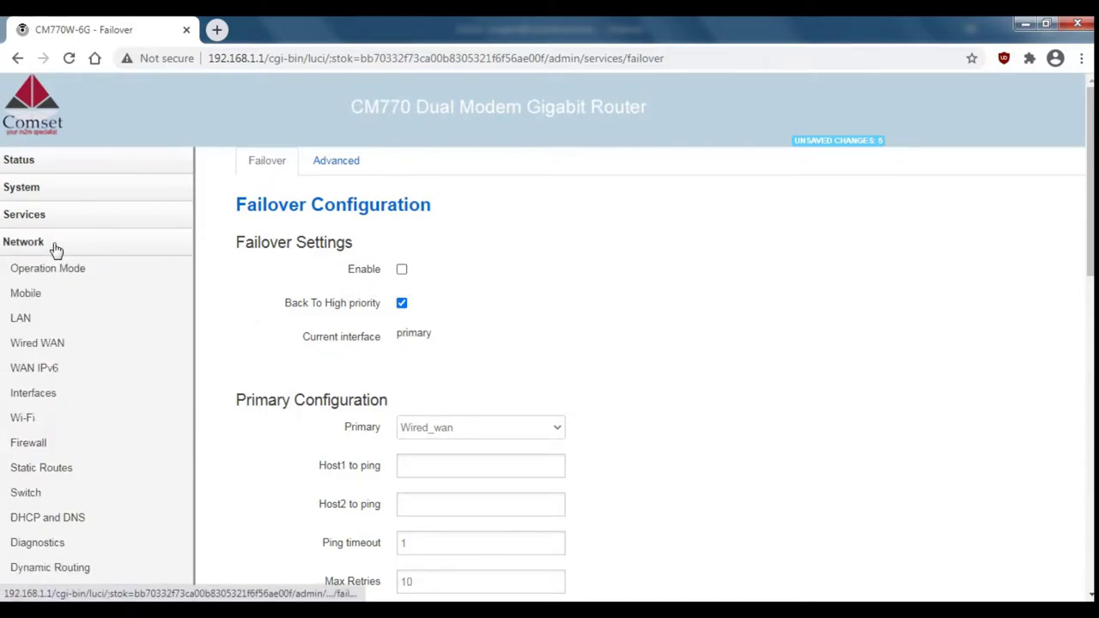
click(54, 294)
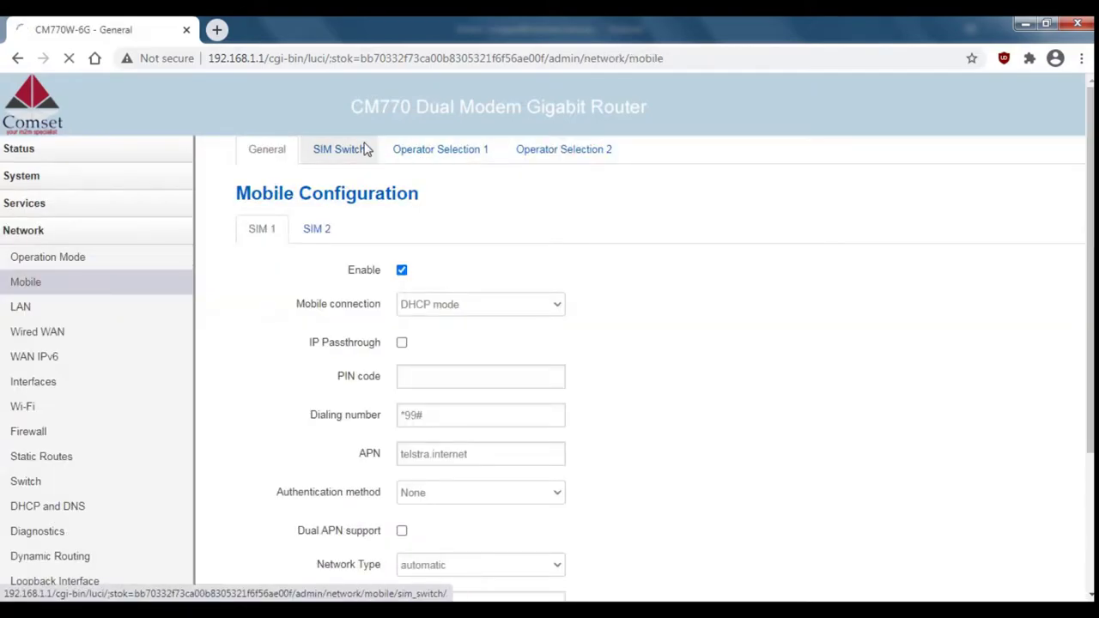
click(364, 150)
scroll(403, 211, down, 3)
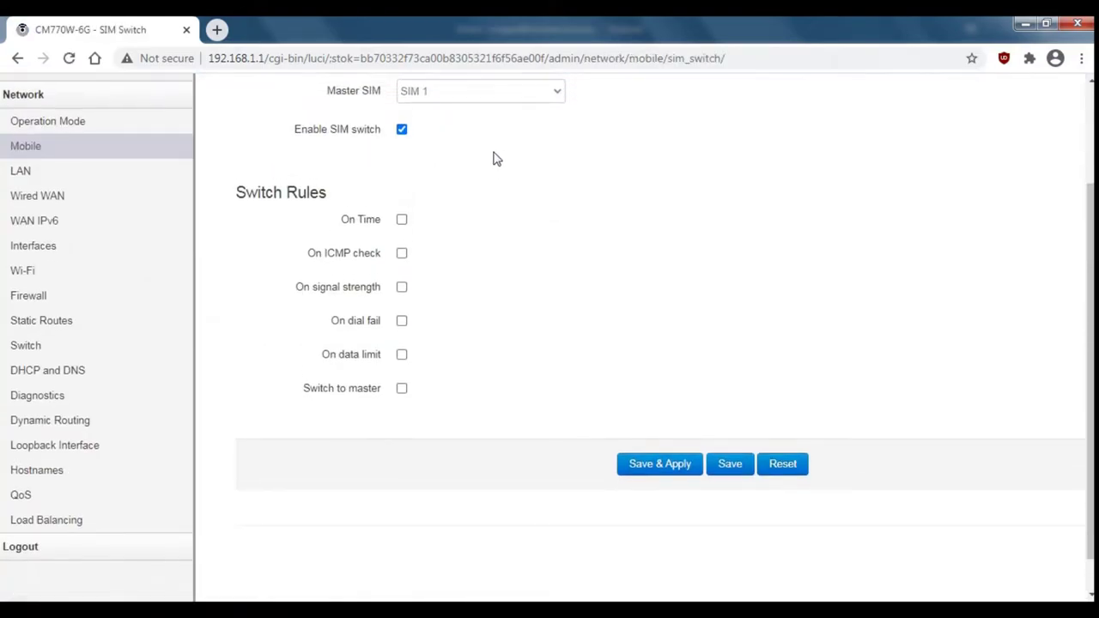
click(402, 130)
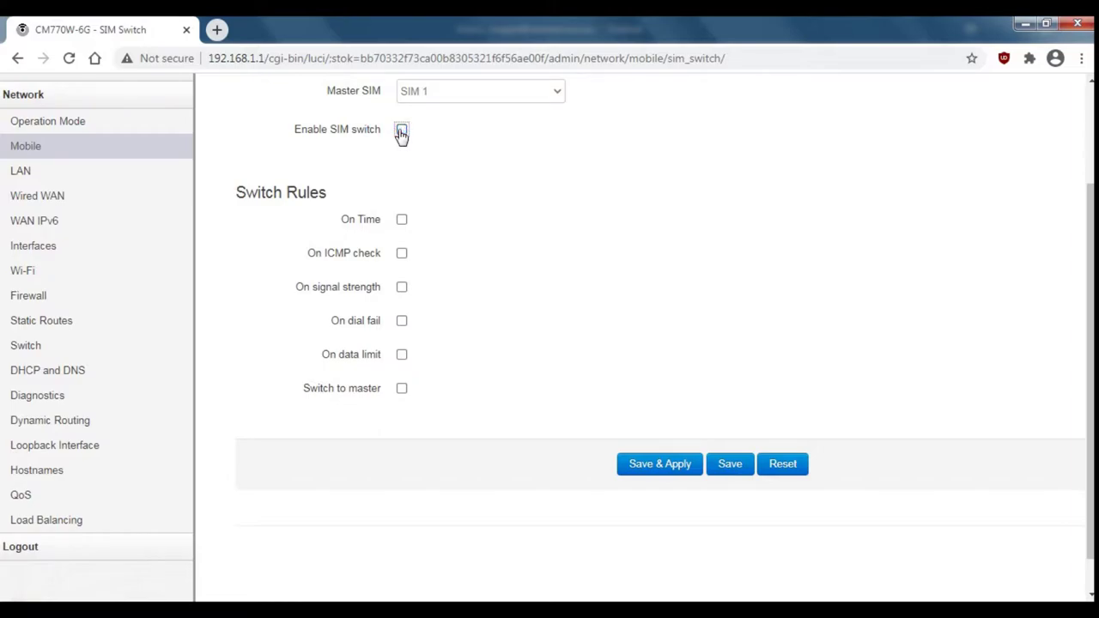
click(659, 463)
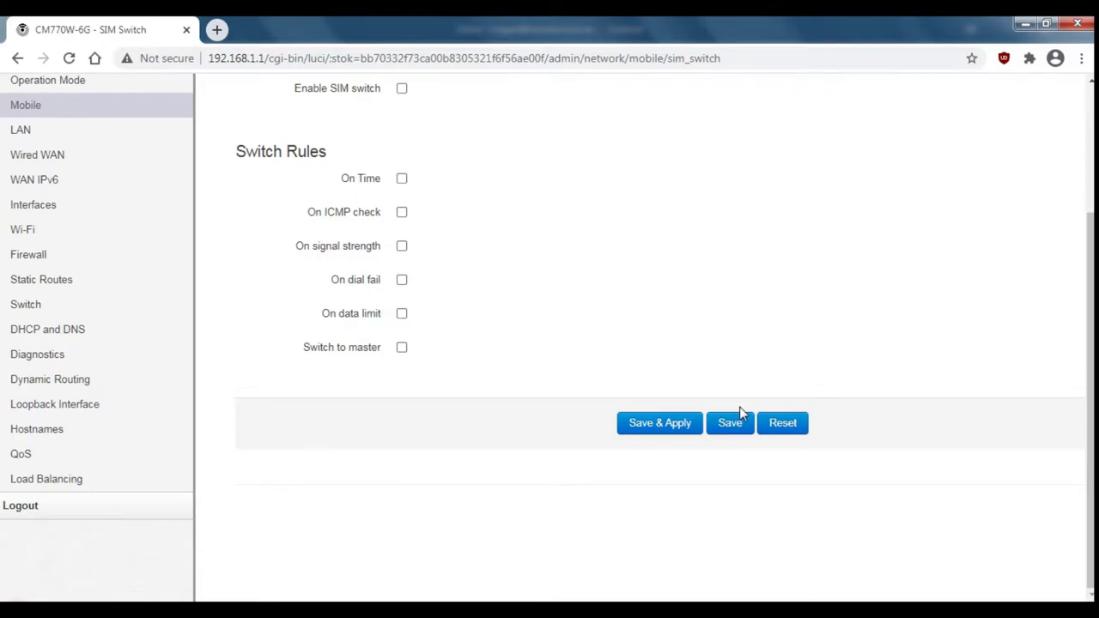
Step: Show the Load Balancing interface list with wan, wwan, ifmobile (metric 11) and ifmobile2 (metric 12)
click(108, 482)
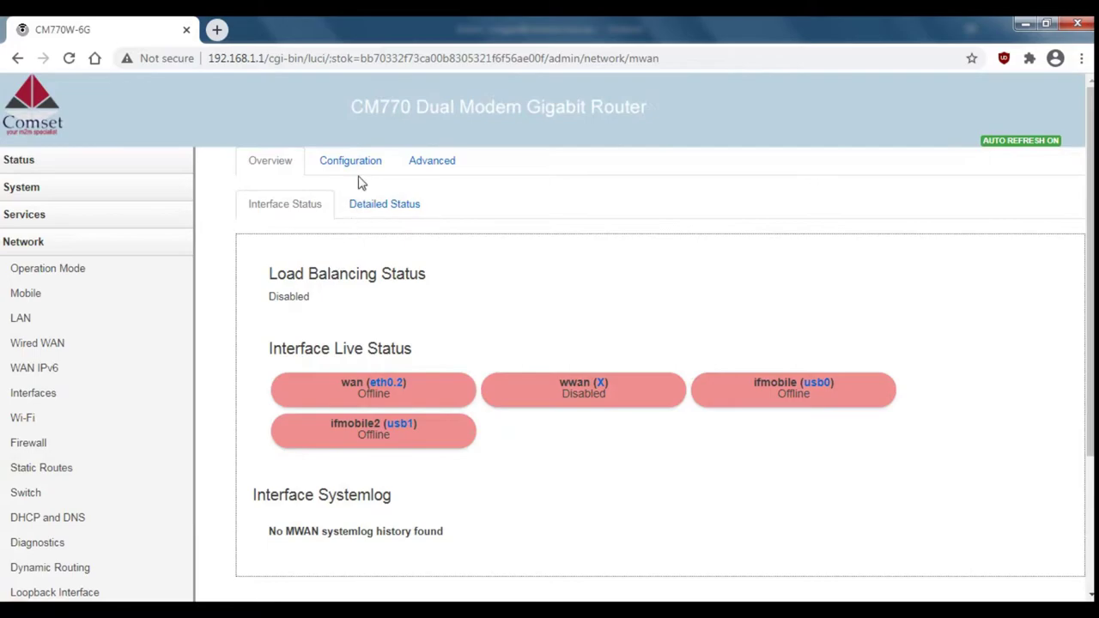
click(355, 170)
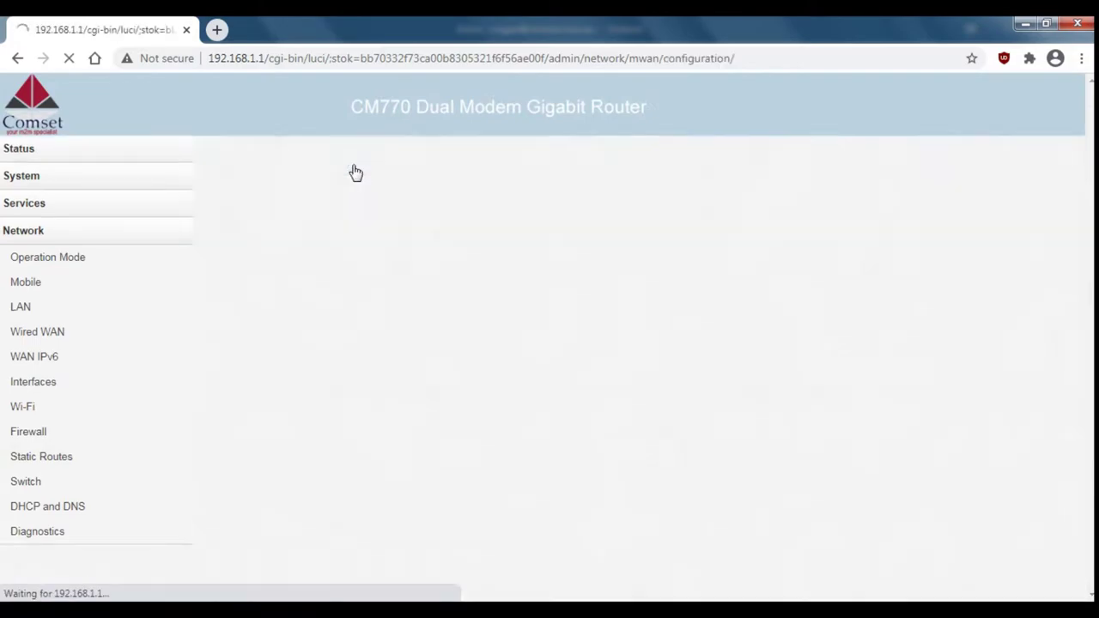
click(345, 198)
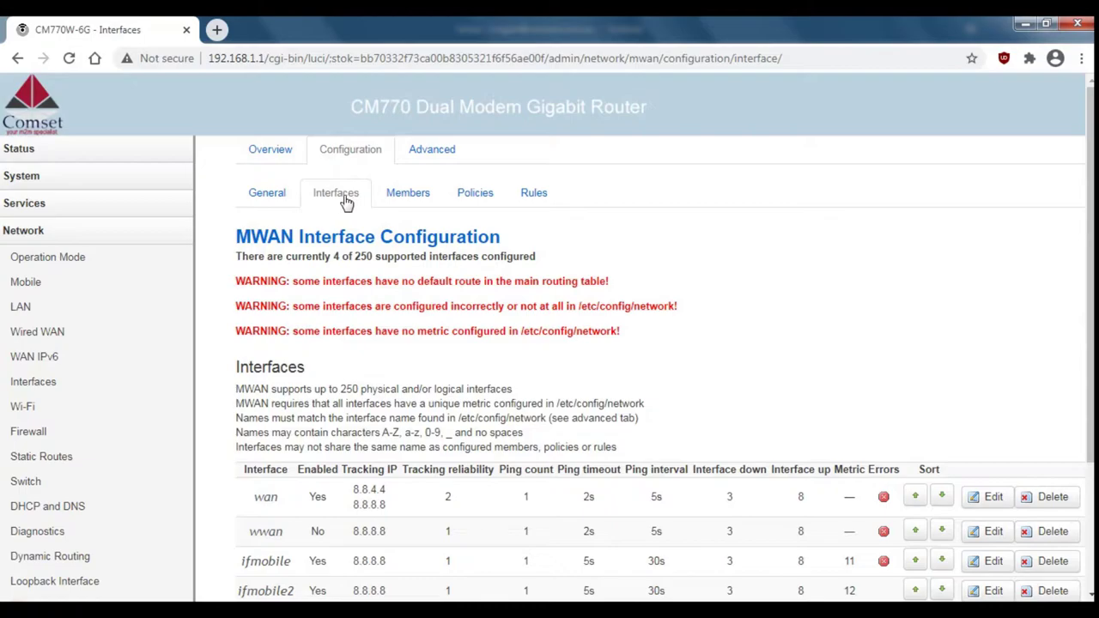
scroll(994, 255, down, 1)
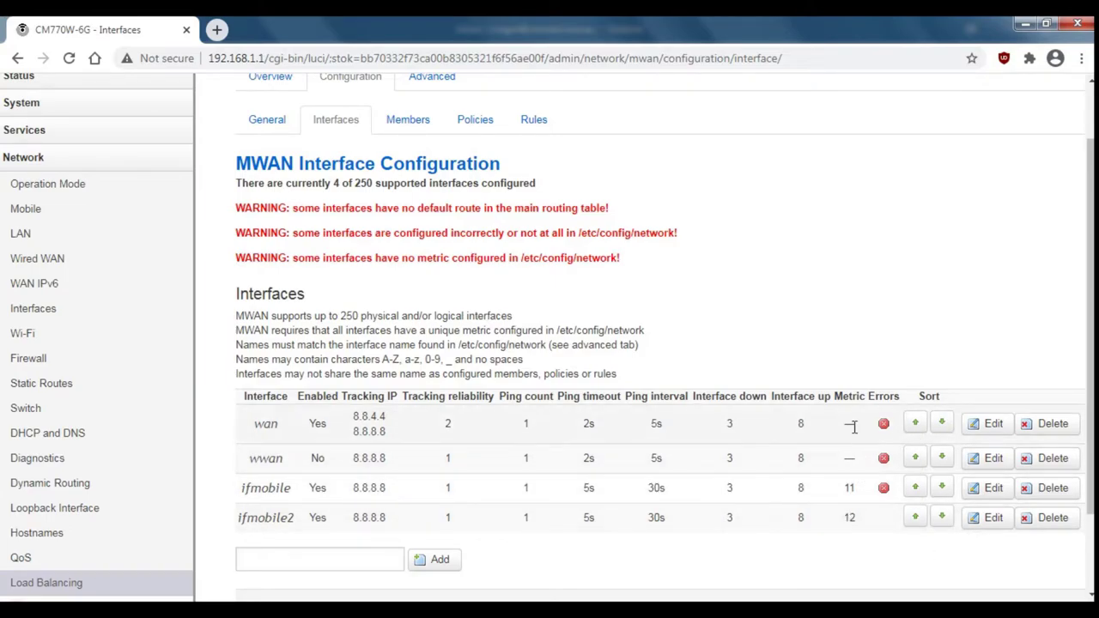
Step: Inspect the wan interface's load balancing settings, then return to the interface list
click(976, 428)
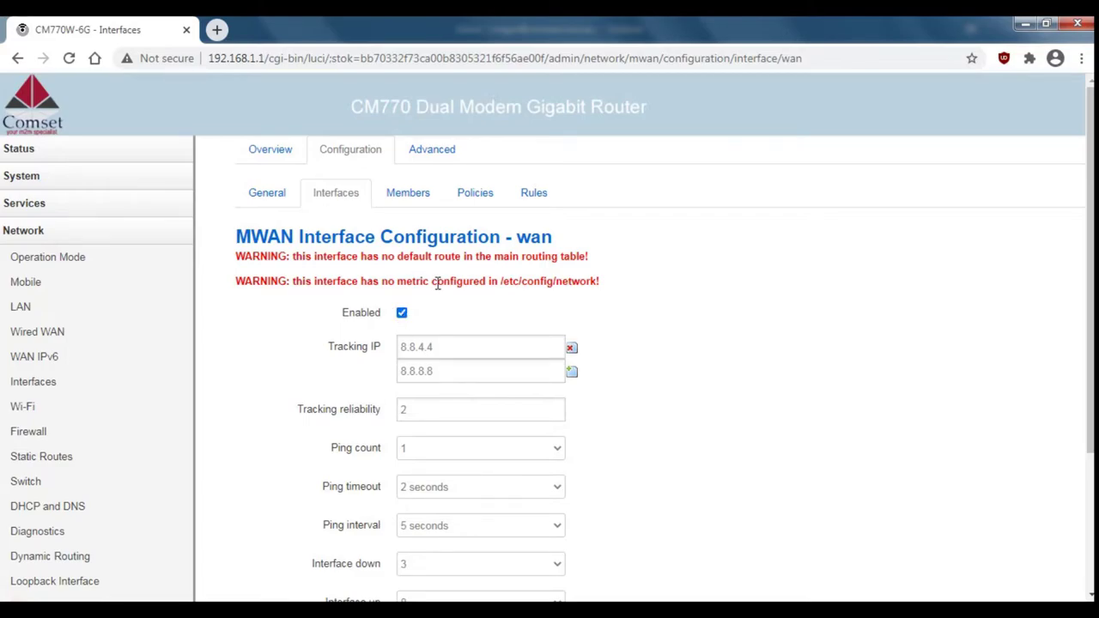
scroll(518, 330, down, 3)
click(397, 524)
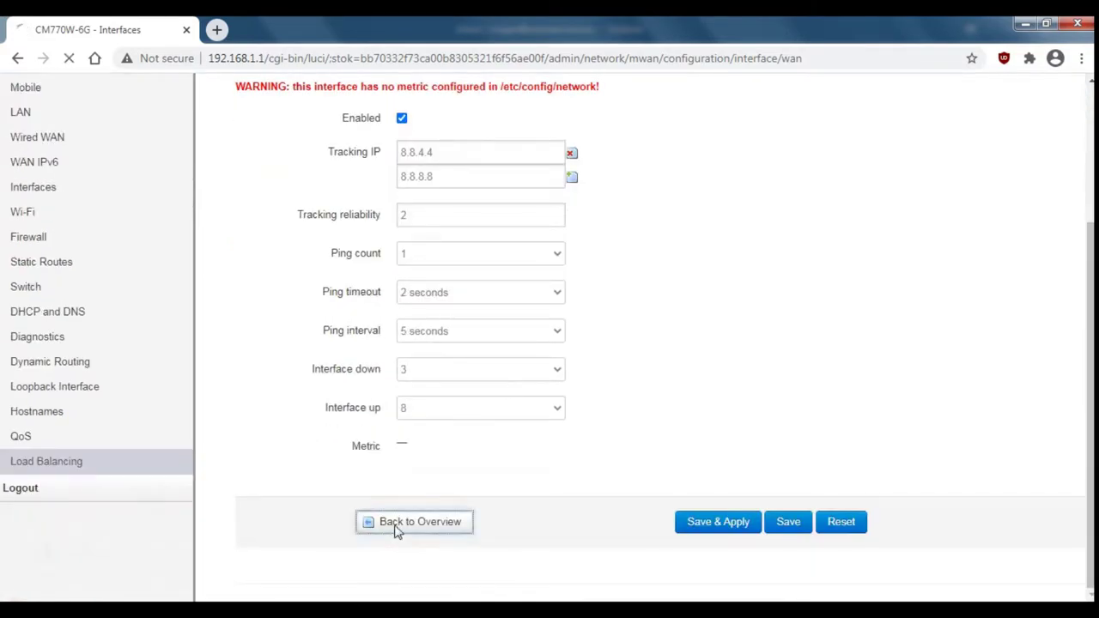
scroll(397, 533, down, 2)
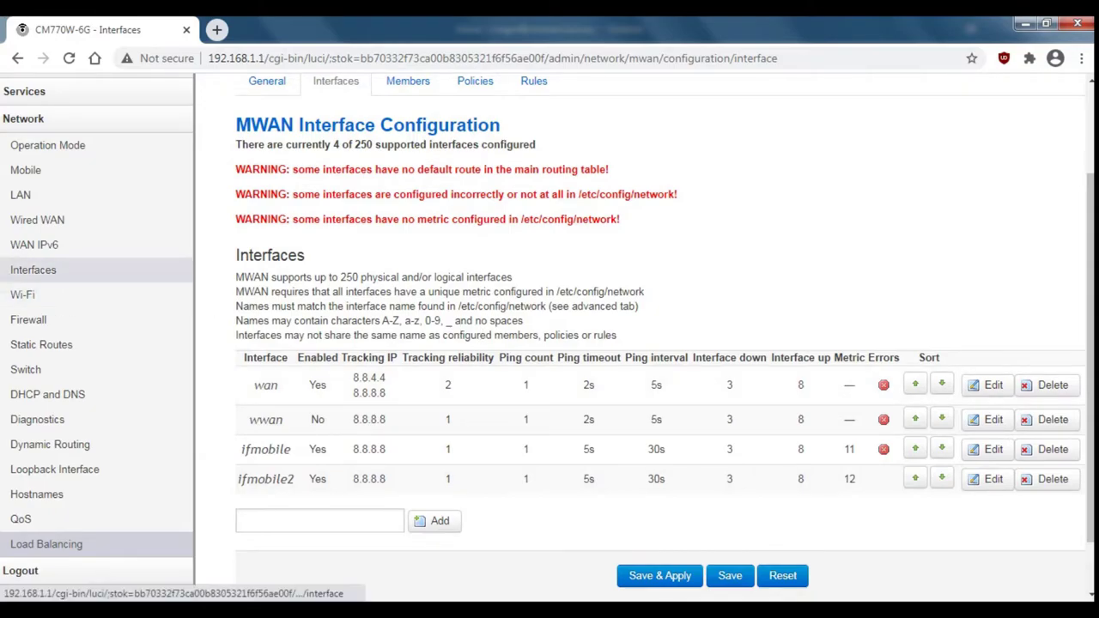
Step: Set the WAN interface's gateway metric to 5, apply it, and return to Load Balancing
click(11, 273)
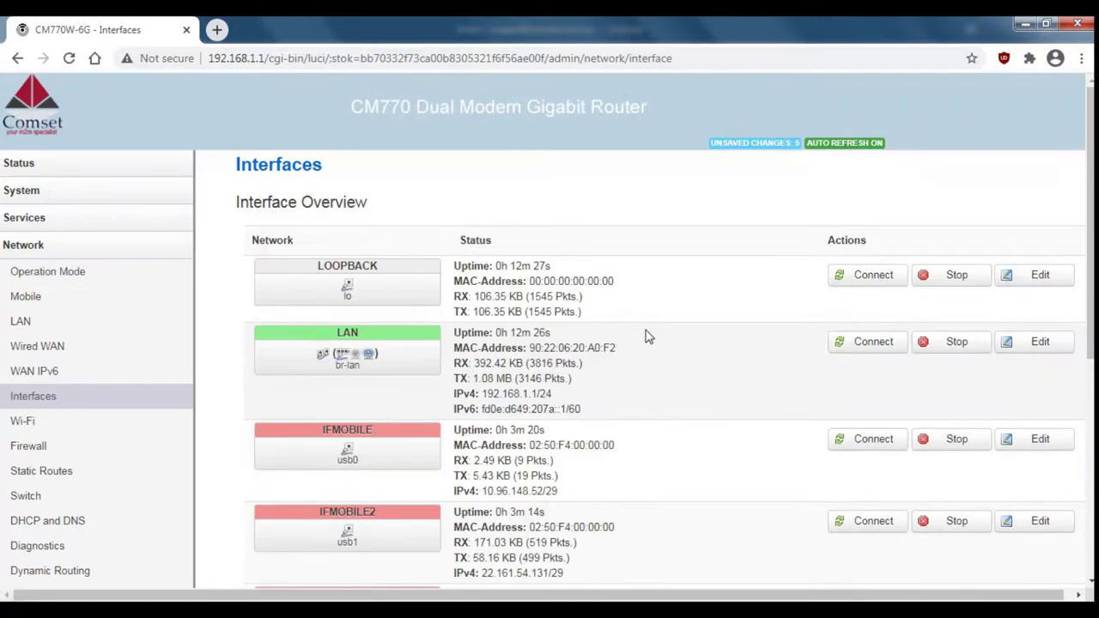
scroll(645, 336, down, 3)
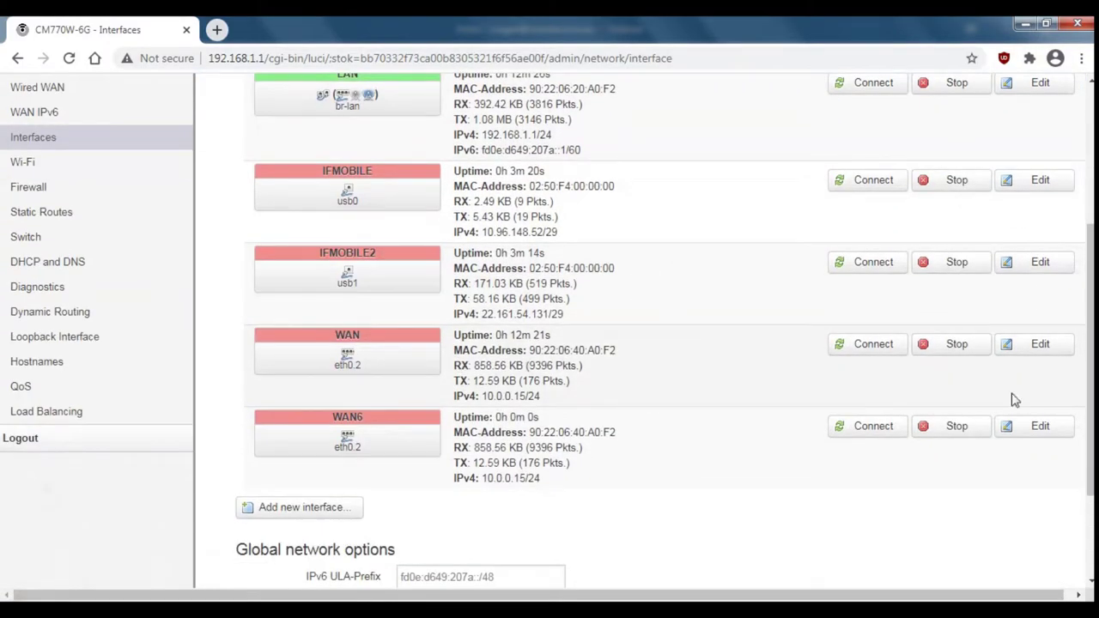
click(1006, 354)
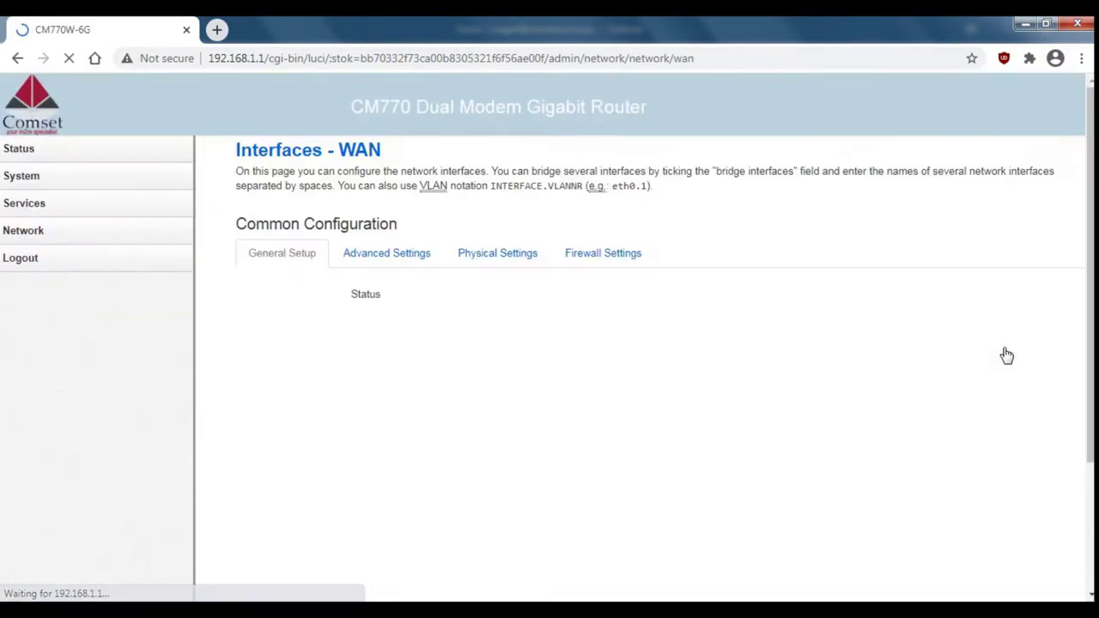
click(370, 268)
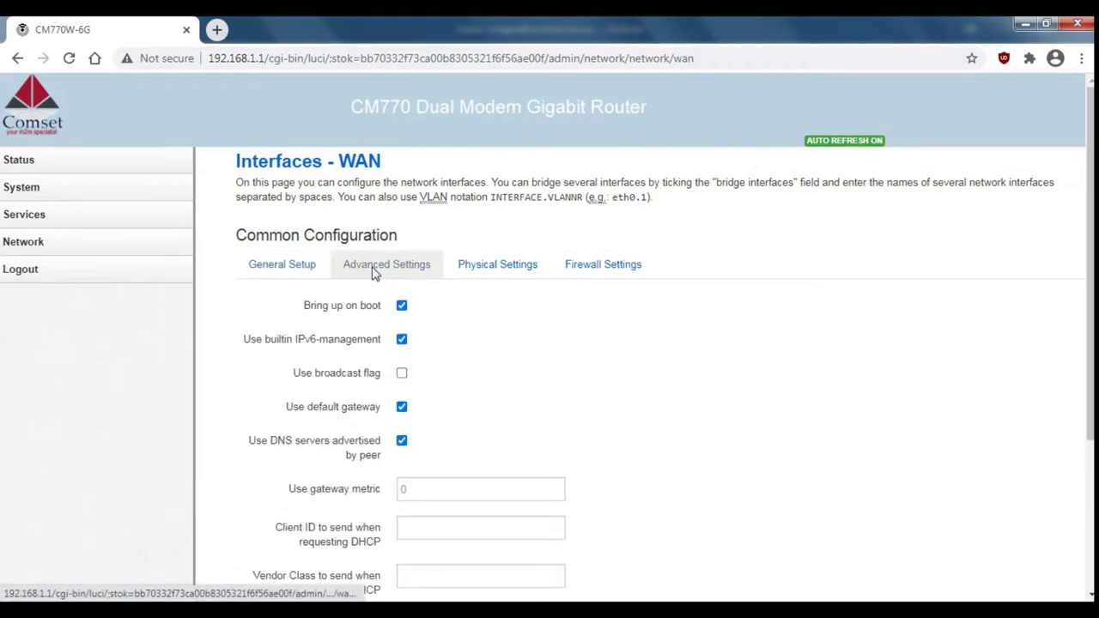
scroll(572, 385, down, 2)
click(449, 387)
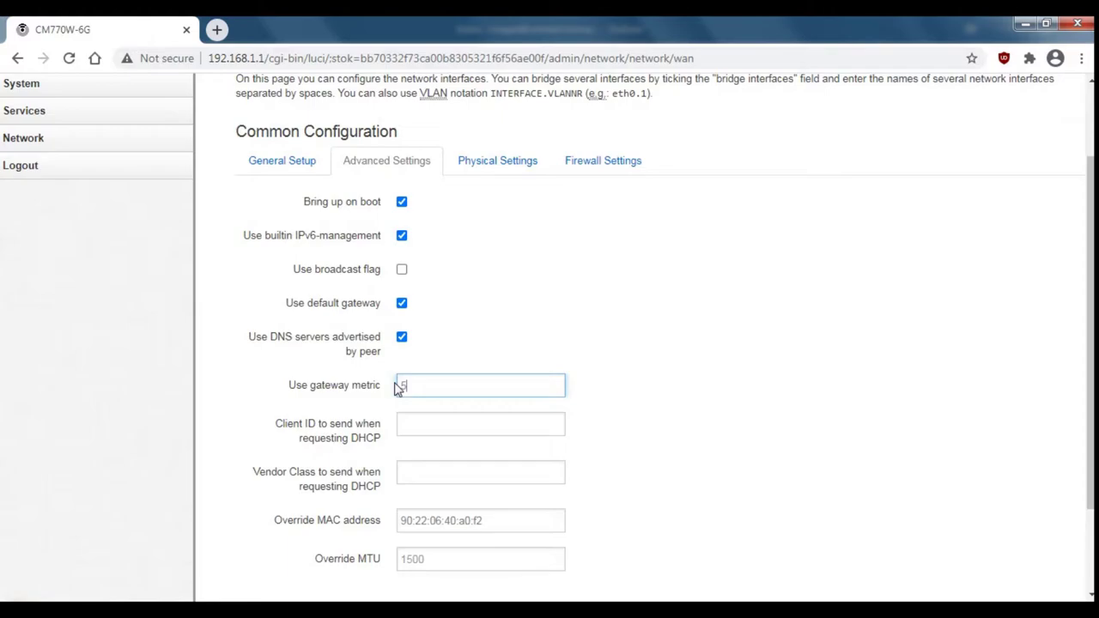
text(5)
scroll(856, 380, down, 2)
click(734, 522)
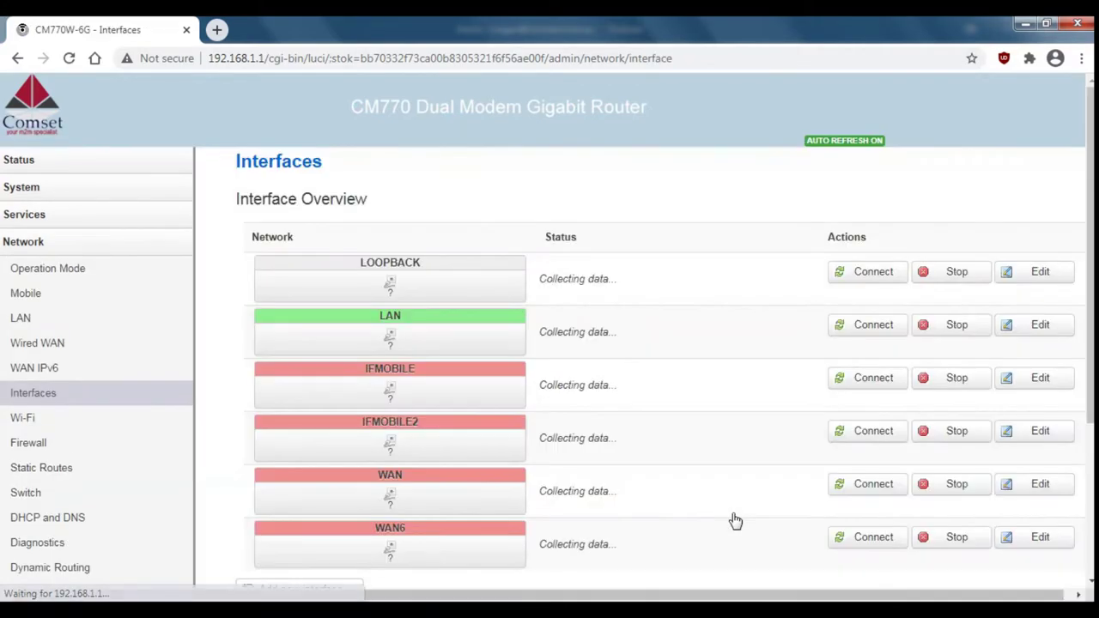
scroll(735, 521, down, 3)
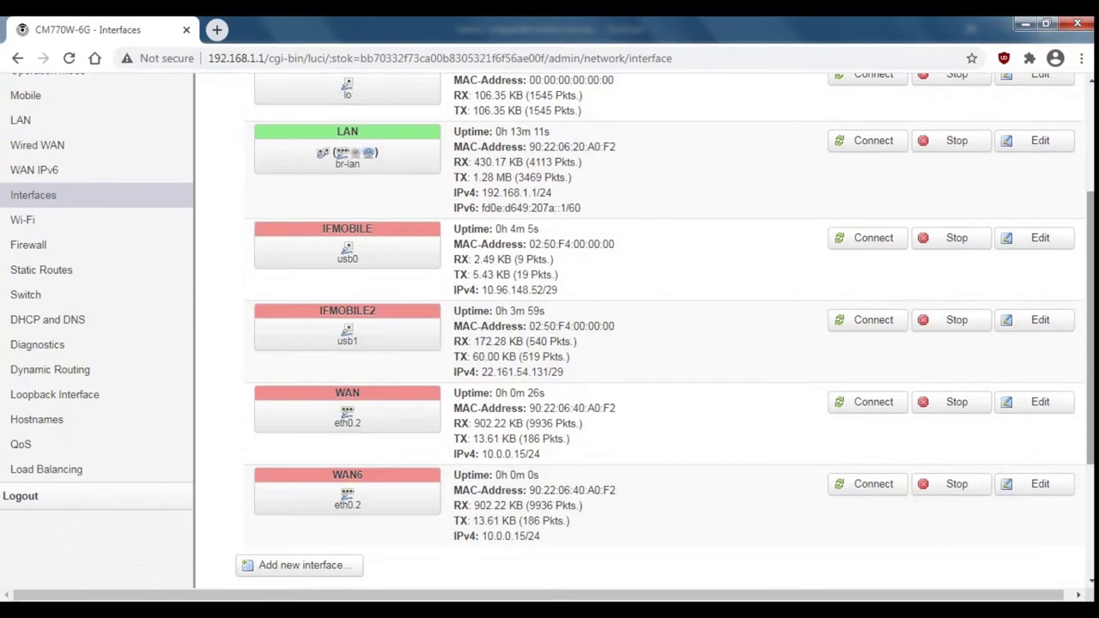
click(135, 471)
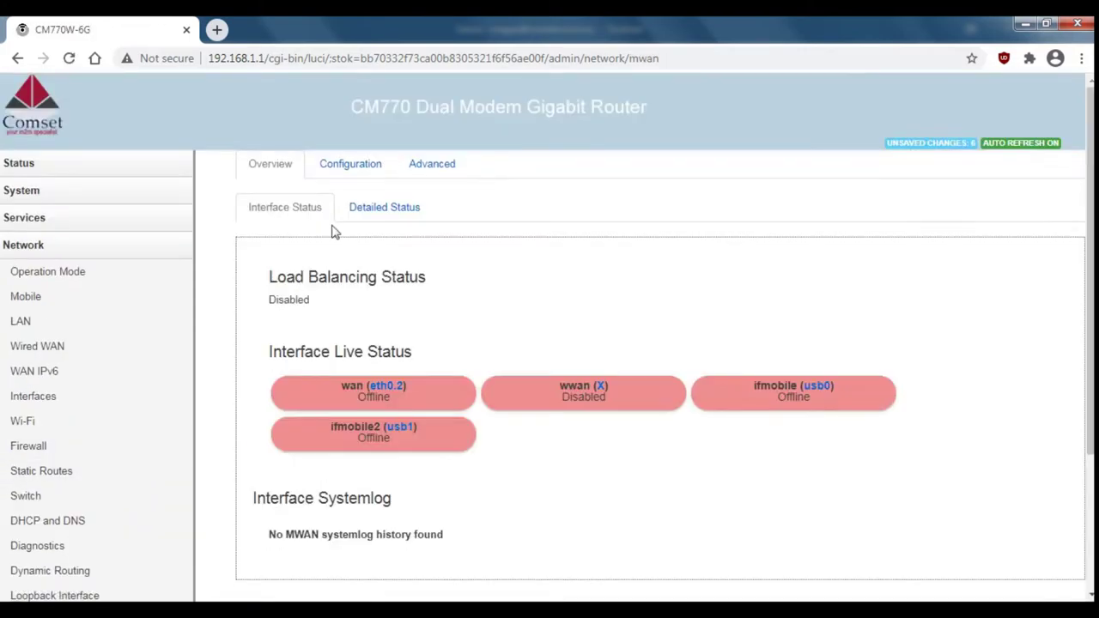
Step: Review the interface metrics table, then list the five members wan_m1_w3 through cell2_m1_w3
click(375, 162)
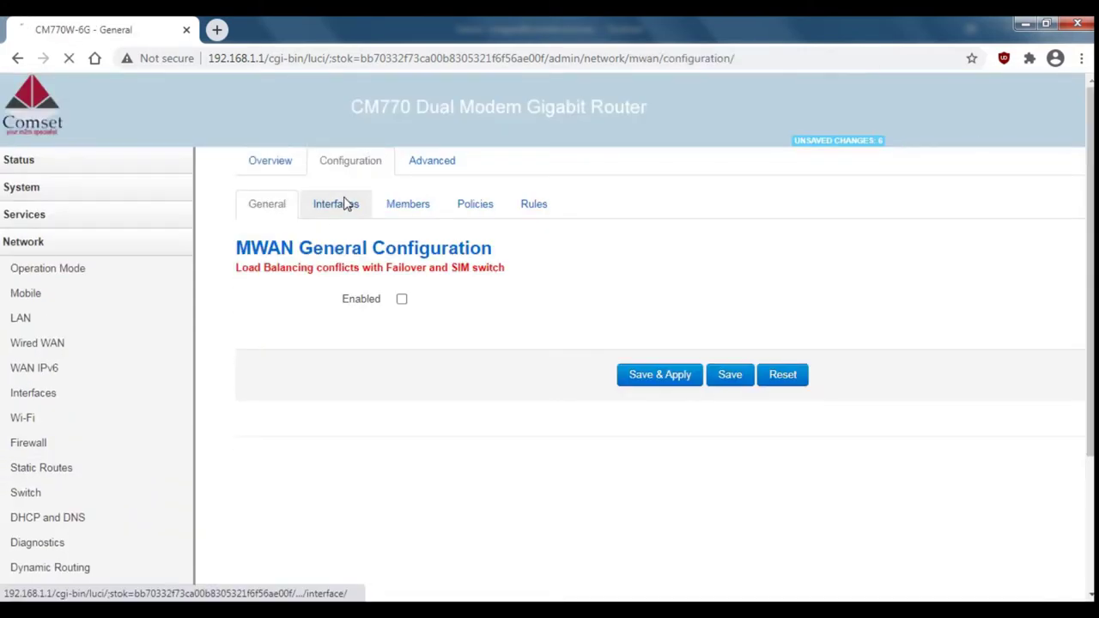
click(344, 204)
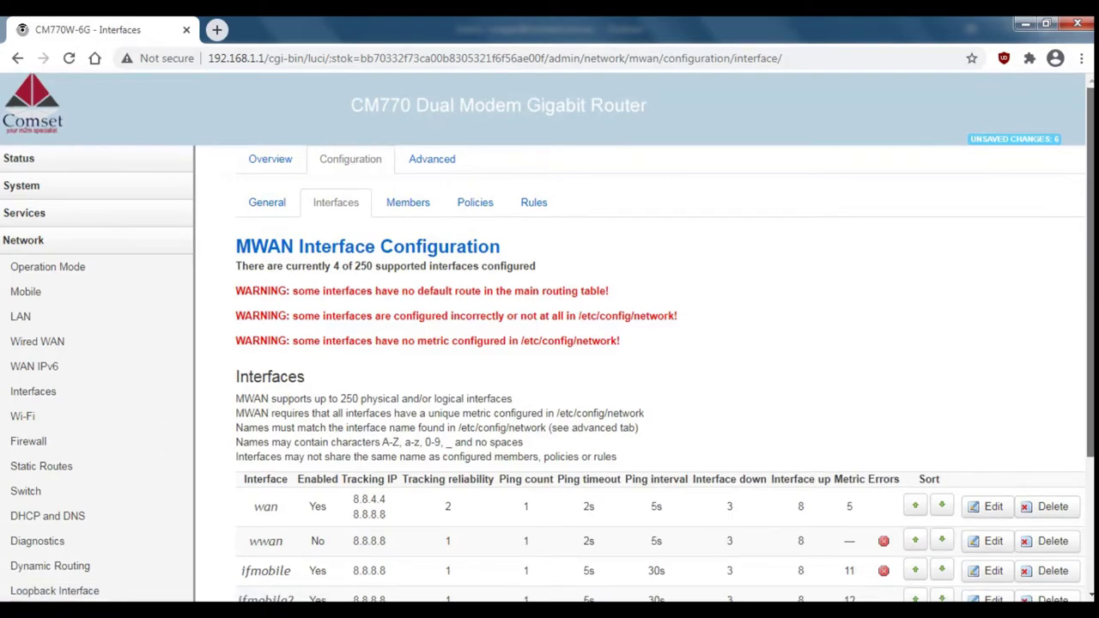
scroll(852, 397, down, 2)
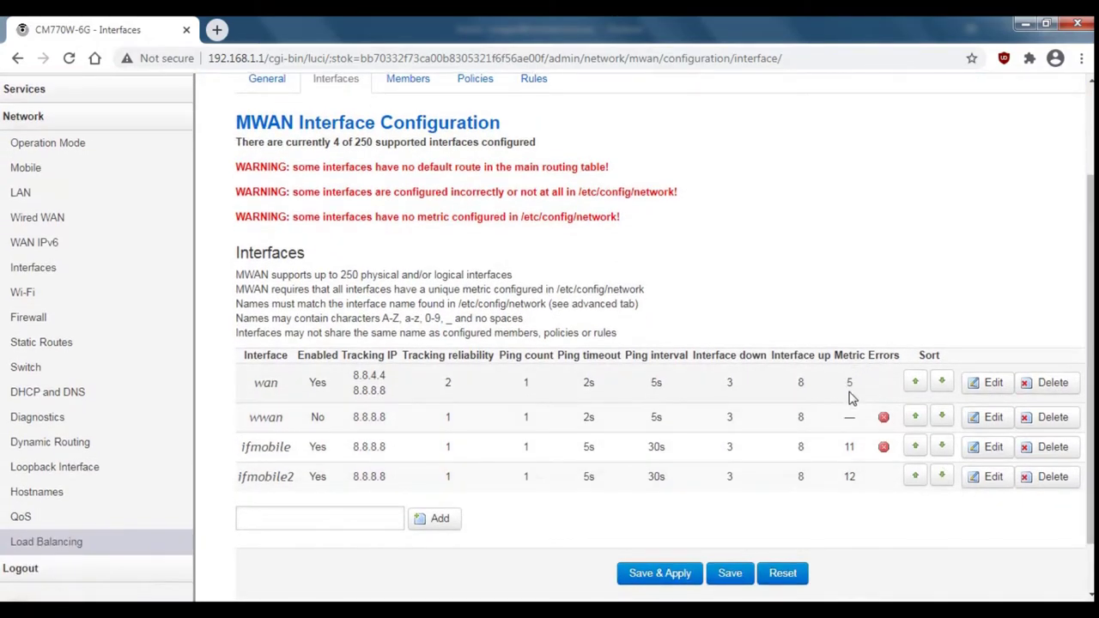
scroll(610, 249, up, 2)
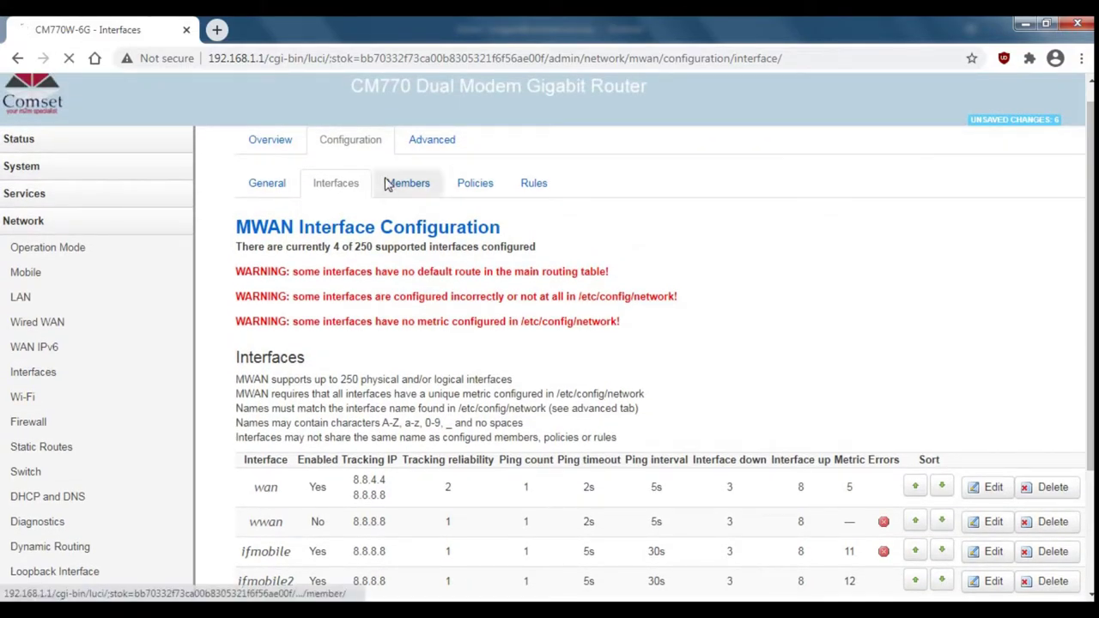
click(388, 186)
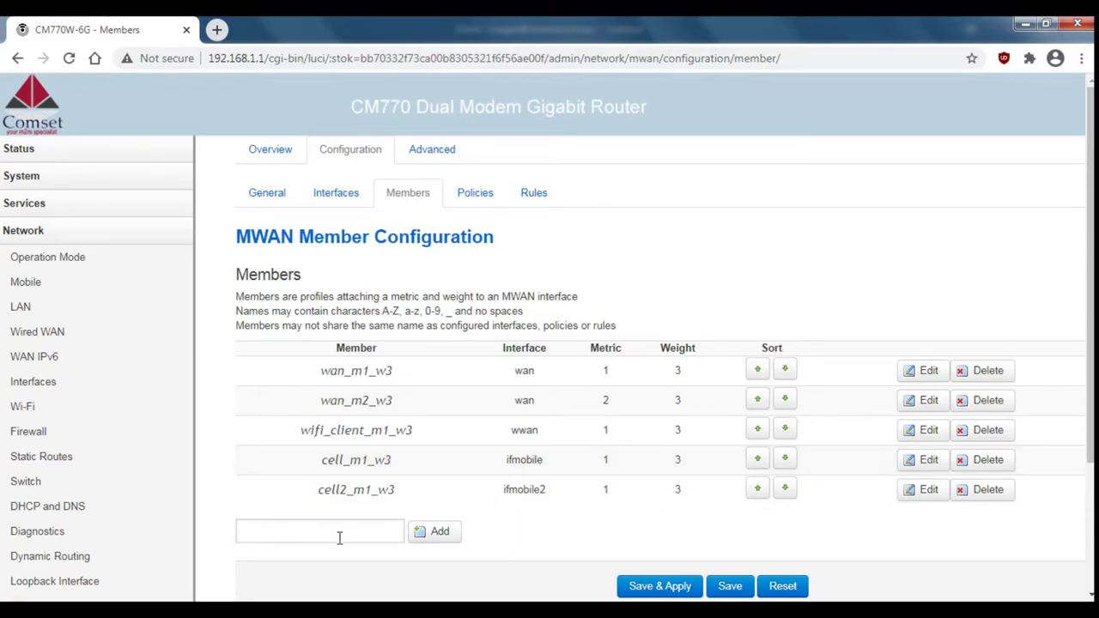
Step: Create member wan_m1_w4 with metric 1 and weight 4
click(286, 532)
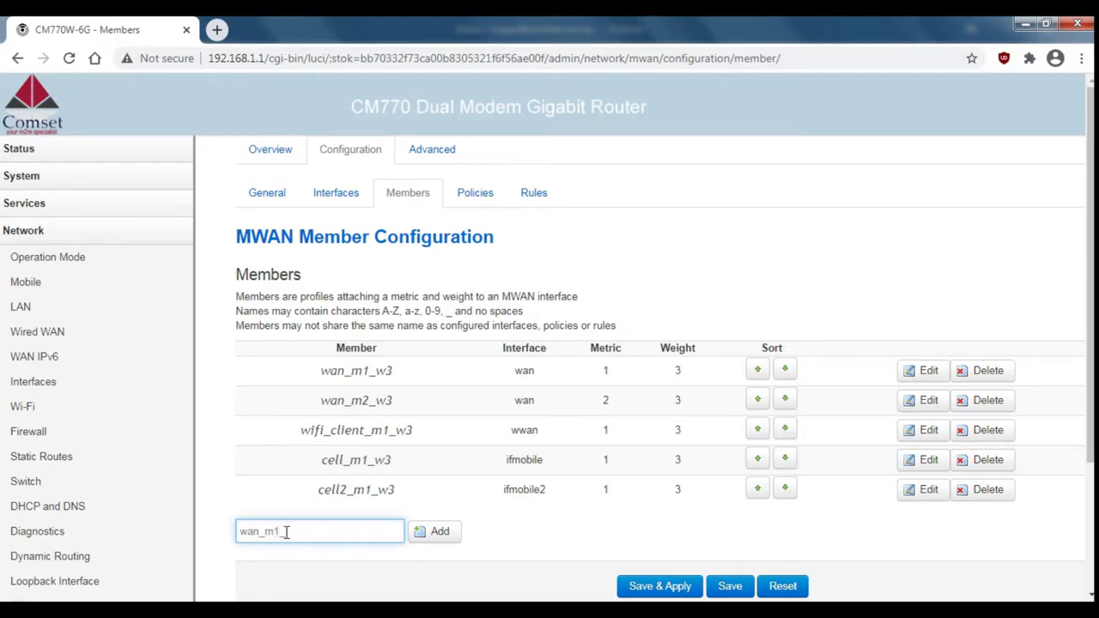
click(438, 531)
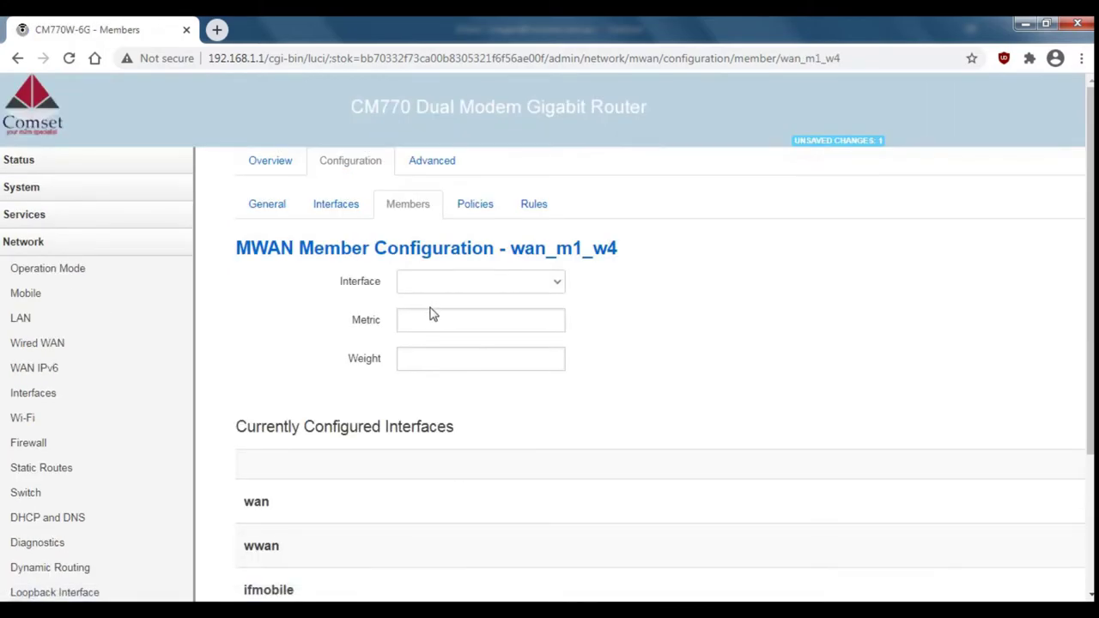
click(433, 315)
text(1)
click(428, 354)
text(4)
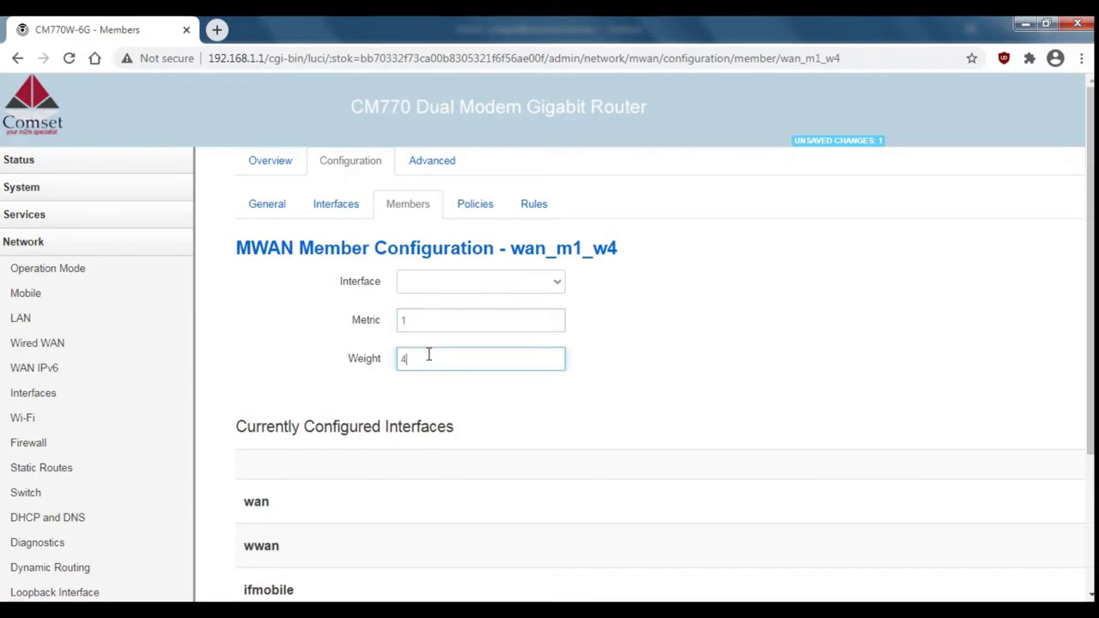
Step: Assign wan_m1_w4 to the wan interface and apply the new member
click(560, 282)
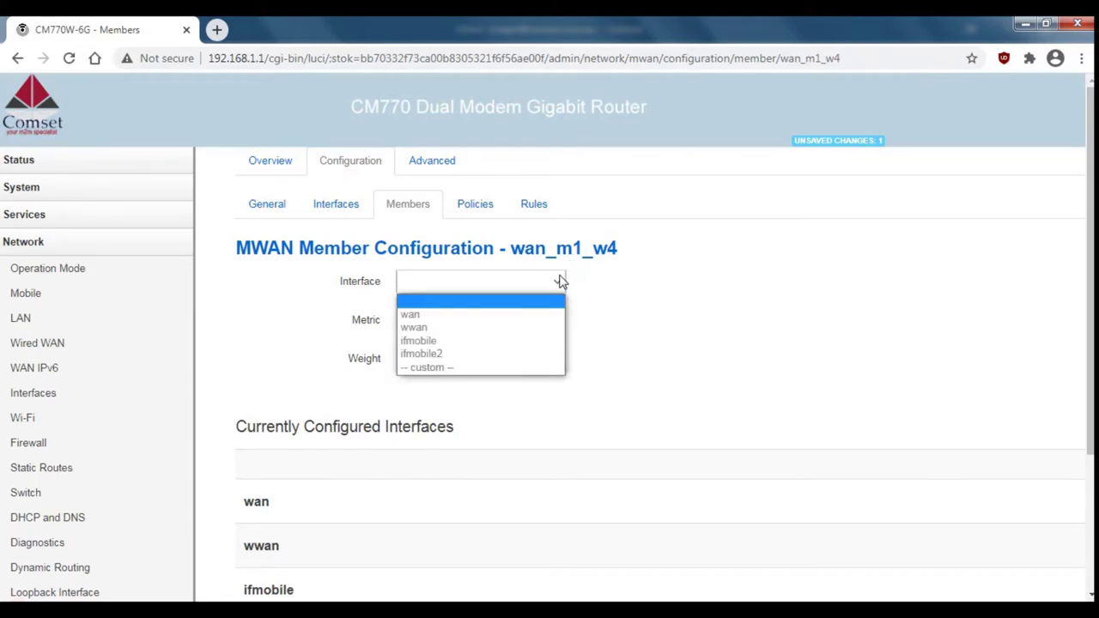
click(453, 314)
scroll(807, 309, down, 3)
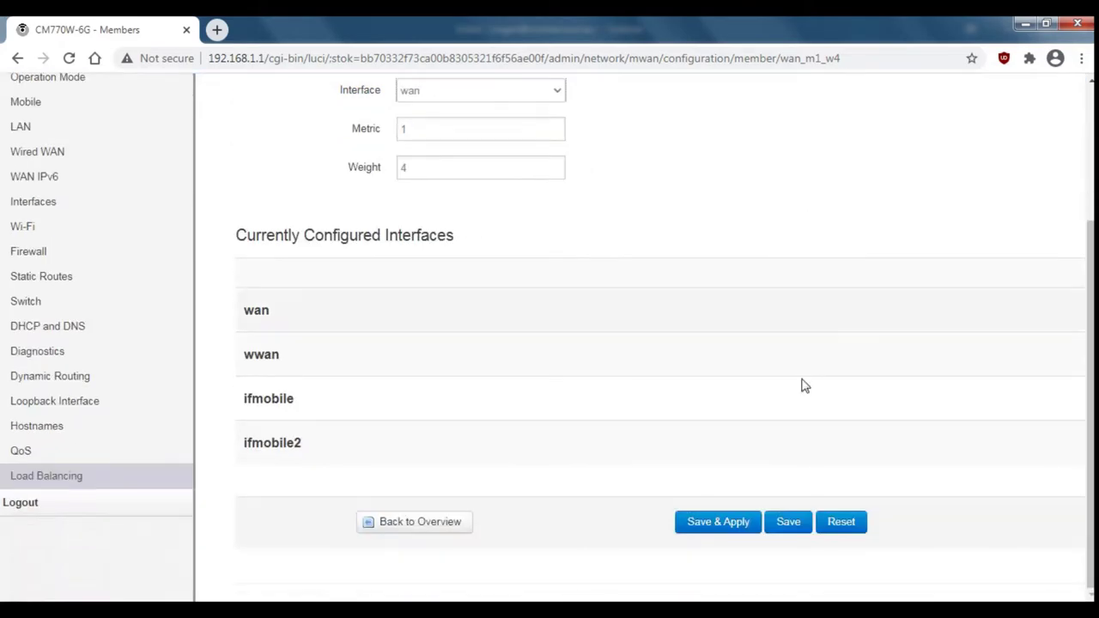
click(719, 522)
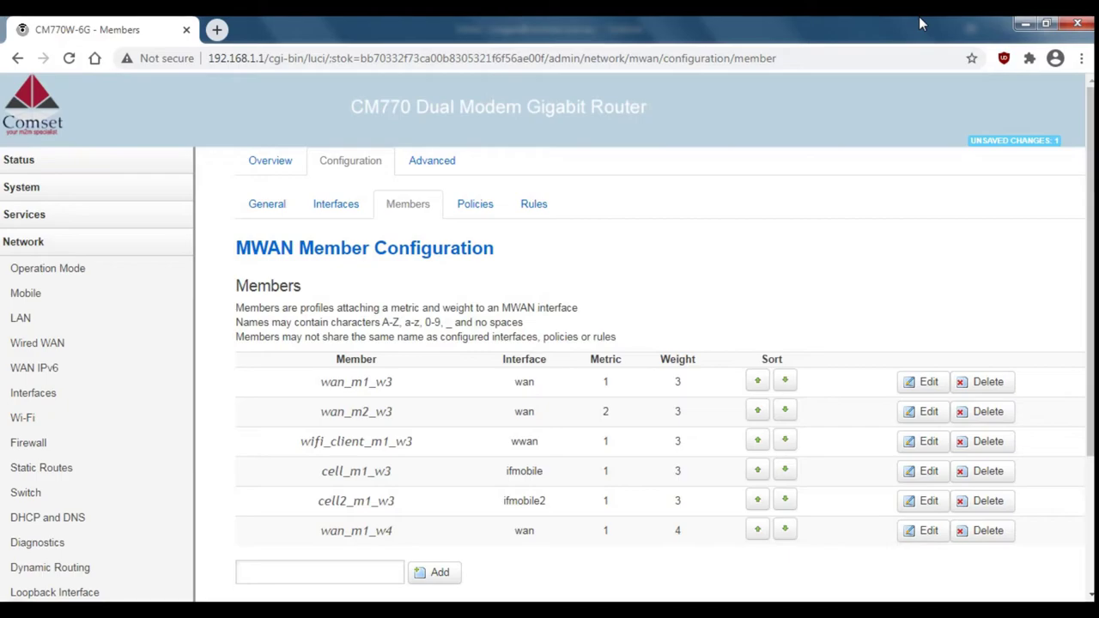
click(486, 208)
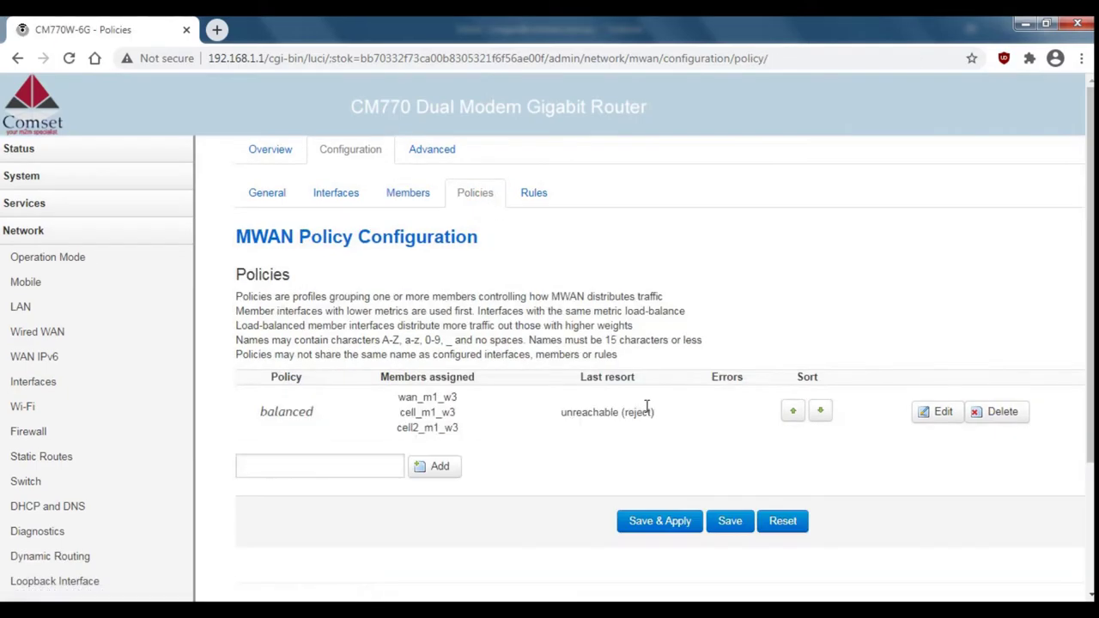
Step: Replace wan_m1_w3 with wan_m1_w4 in the balanced policy and apply
click(925, 421)
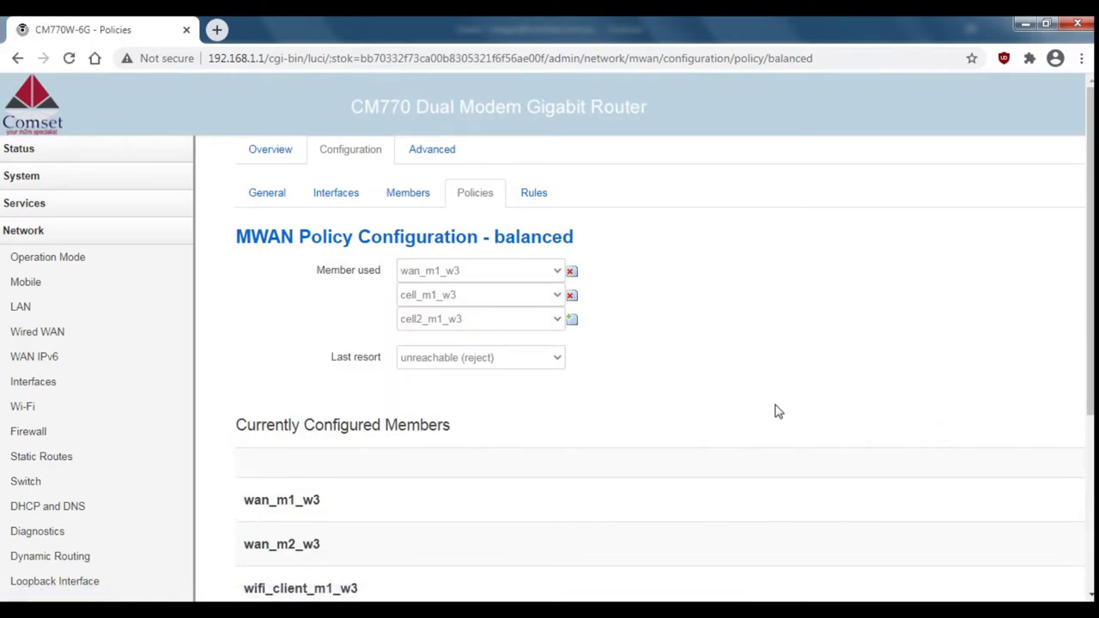
click(572, 272)
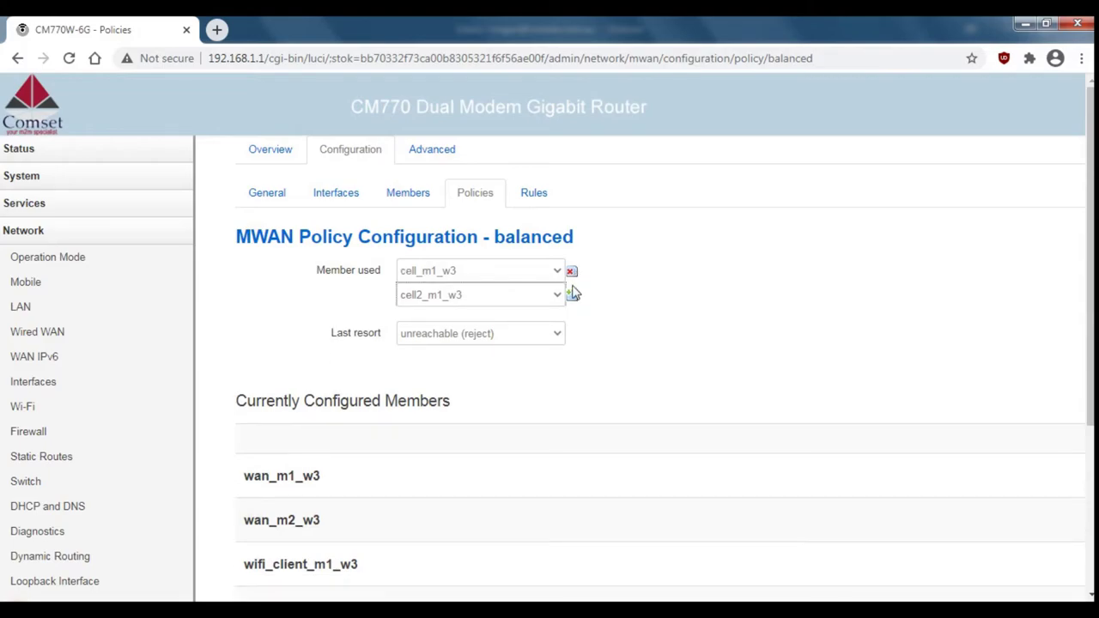
click(571, 297)
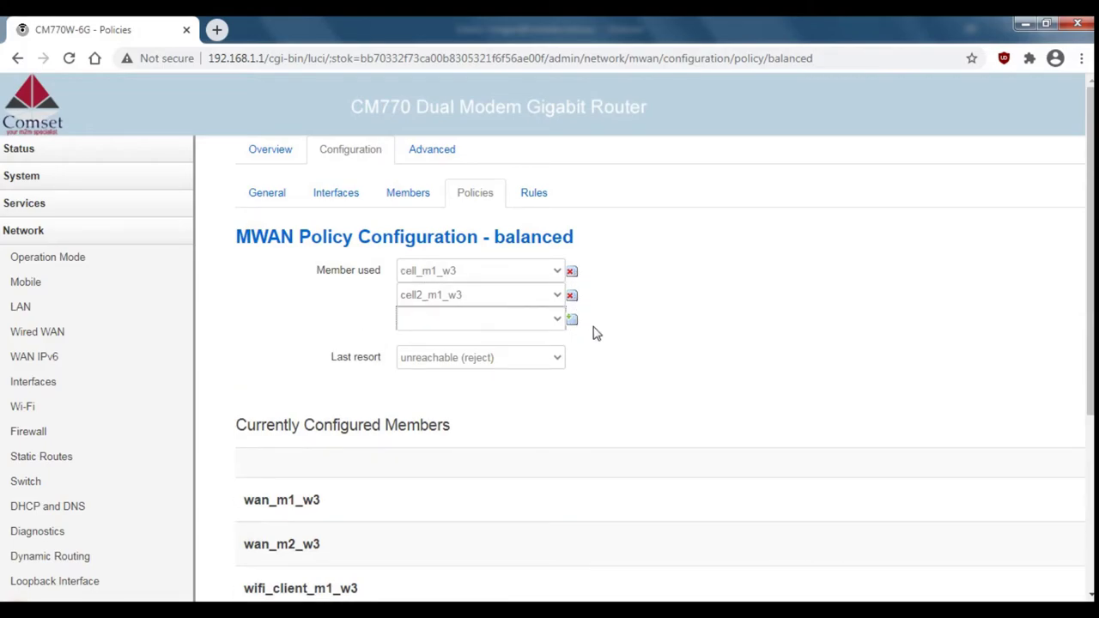
click(557, 321)
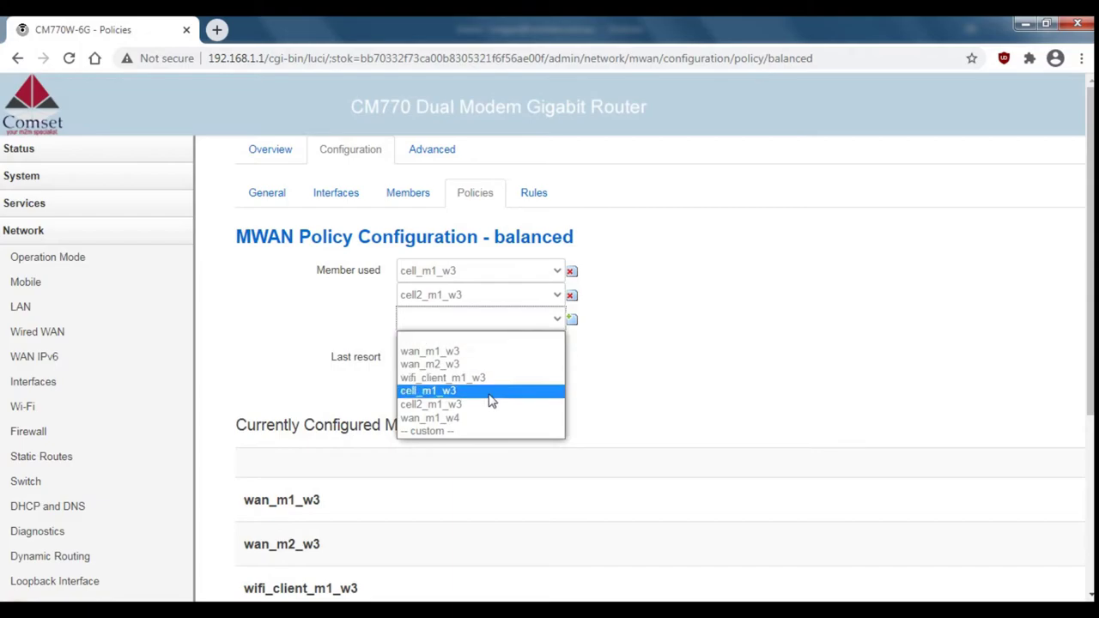
click(479, 418)
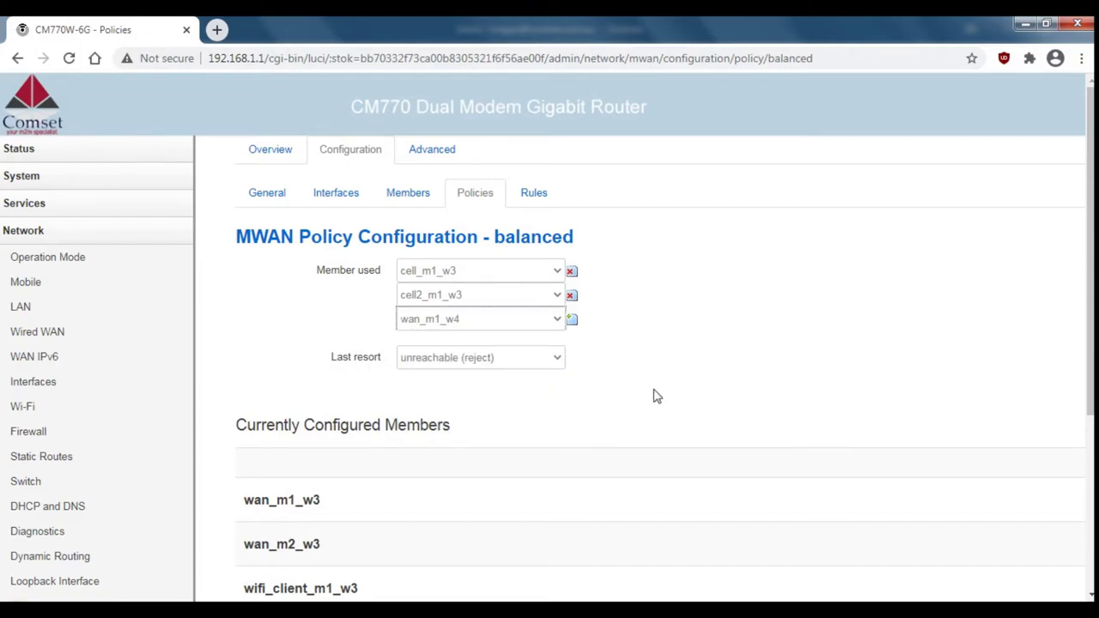
scroll(655, 397, down, 3)
click(731, 533)
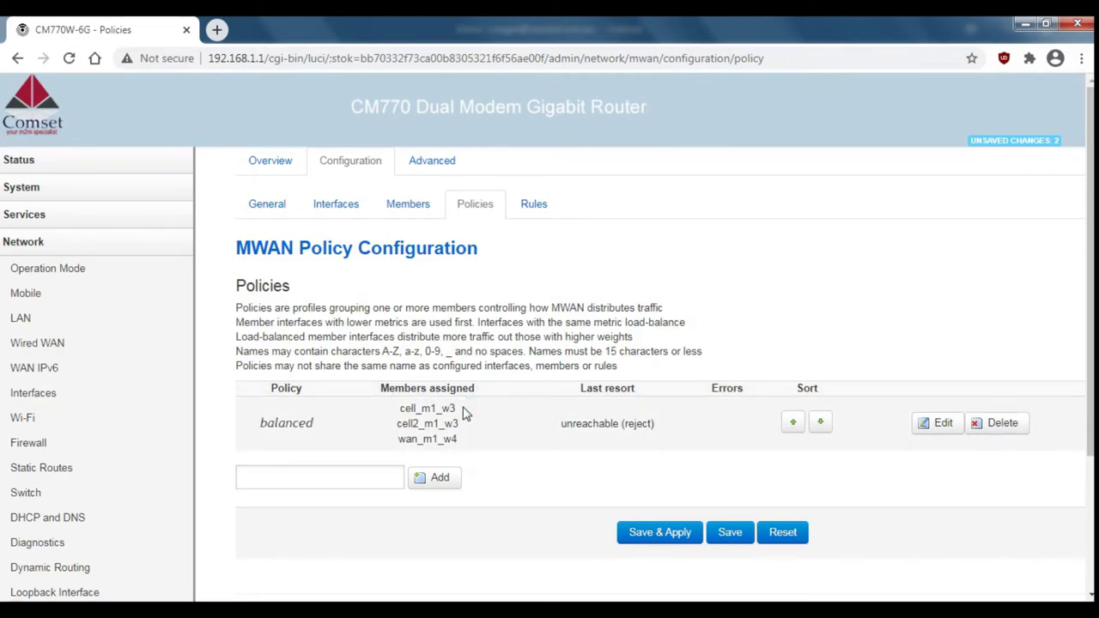
Step: Review the traffic rules, then tick Enabled in General load-balancing settings and apply
click(534, 203)
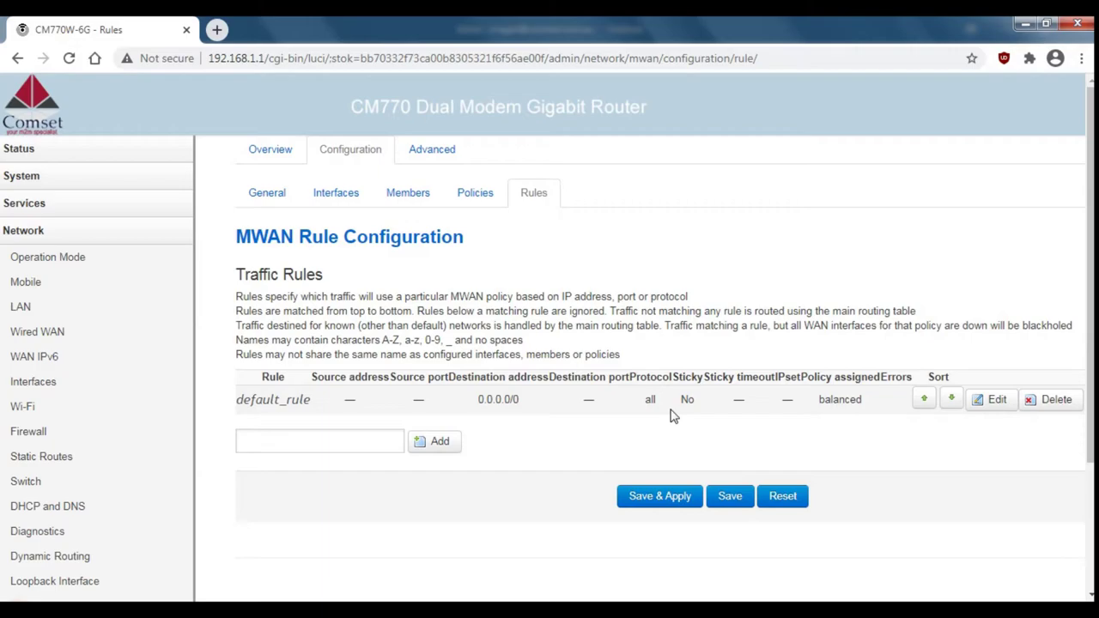
click(266, 192)
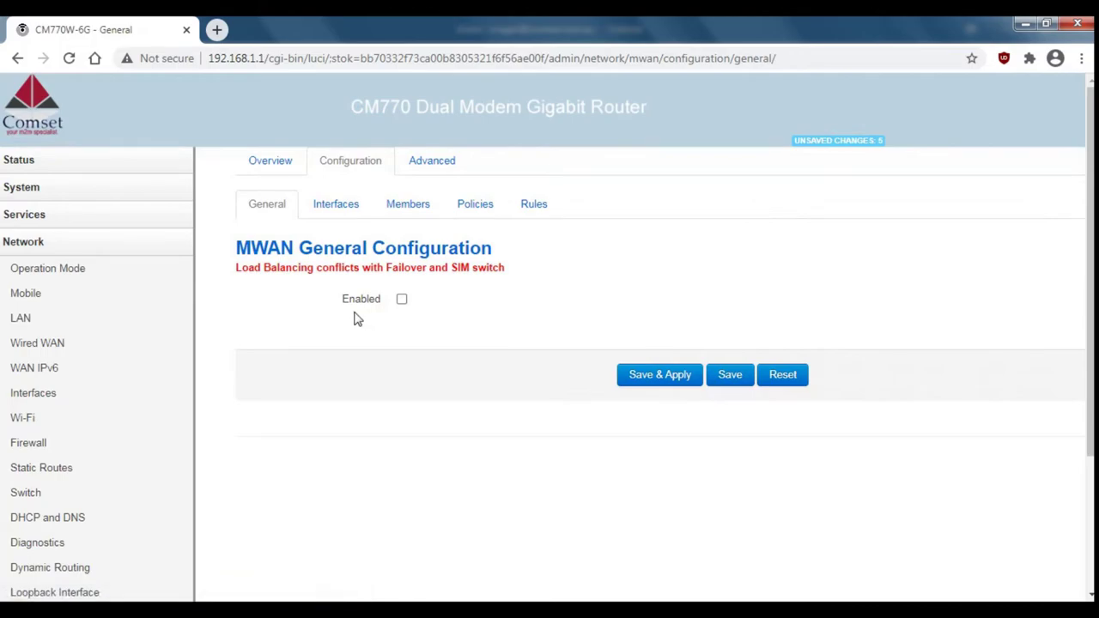
click(401, 299)
click(674, 378)
Step: Read the Detailed Status split for the balanced policy: wan 40%, ifmobile2 30%, ifmobile 30%
click(275, 171)
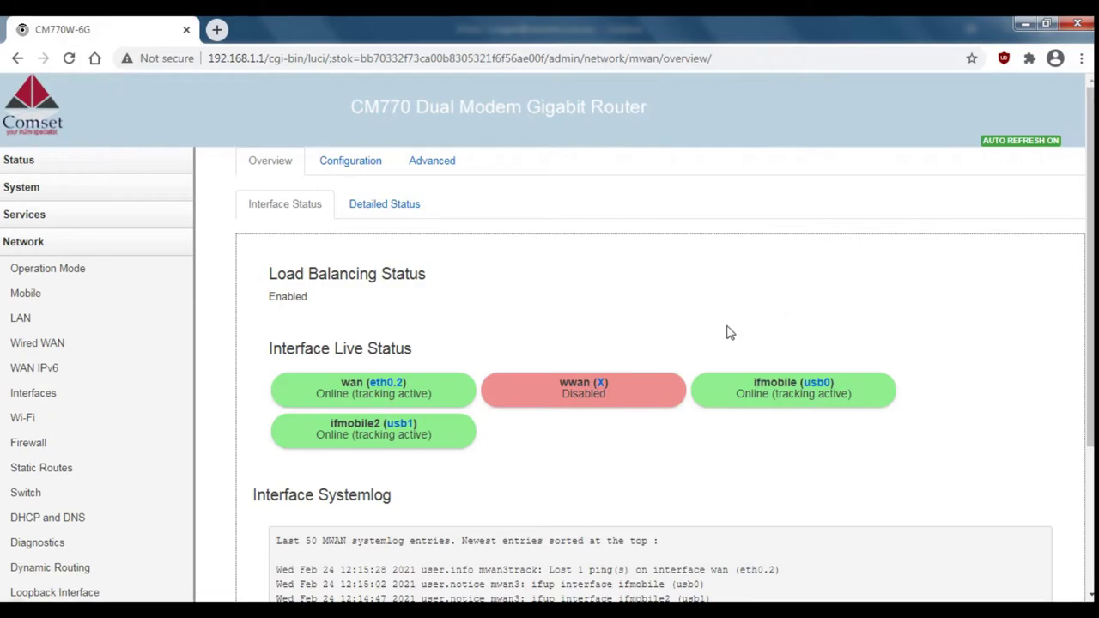
click(407, 206)
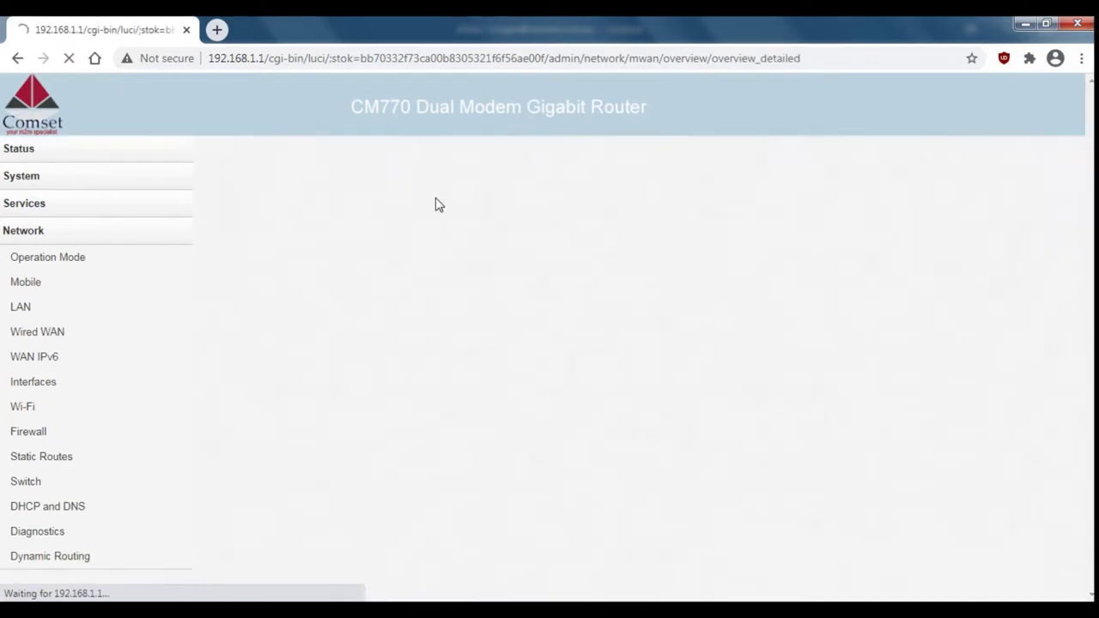
scroll(699, 229, down, 1)
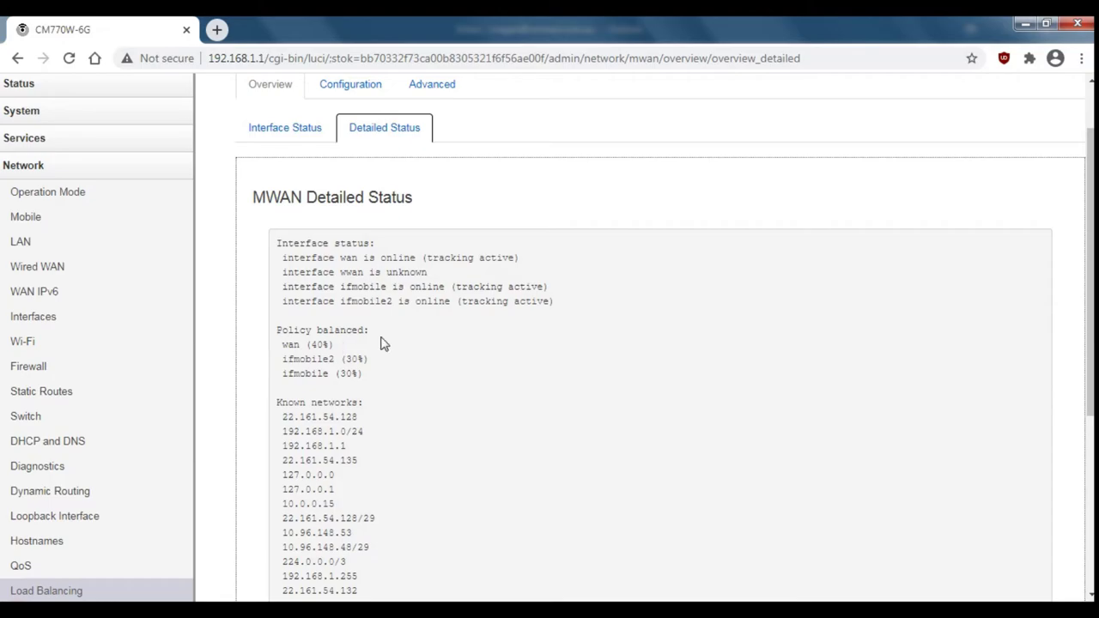
scroll(378, 258, up, 2)
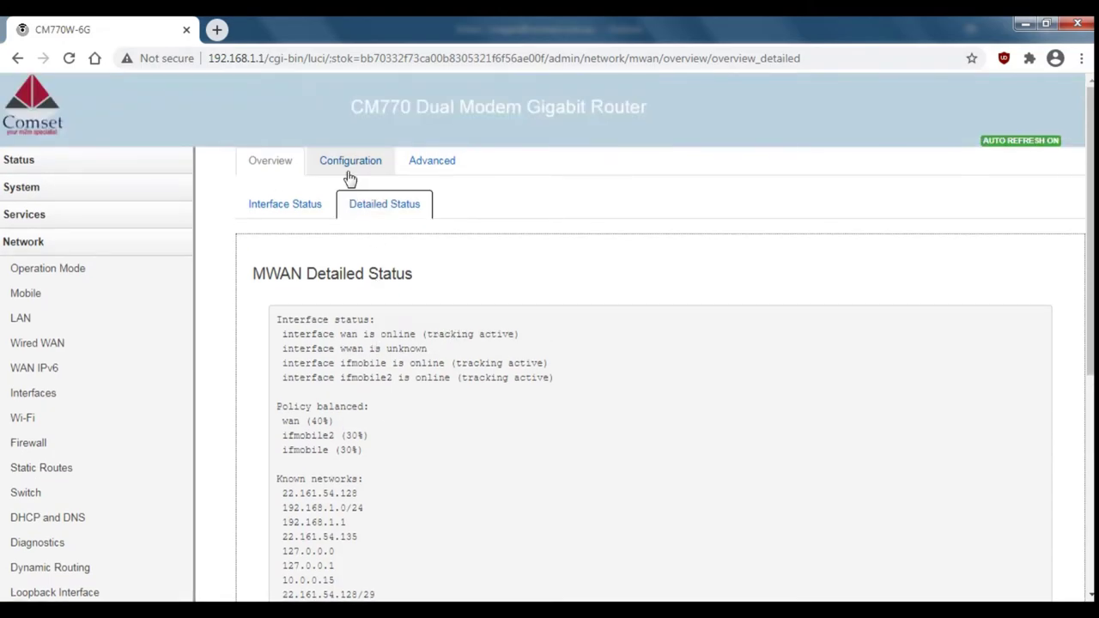
Step: Add member cell_m2_w3 on the ifmobile interface with metric 2 and weight 3, and apply
click(348, 179)
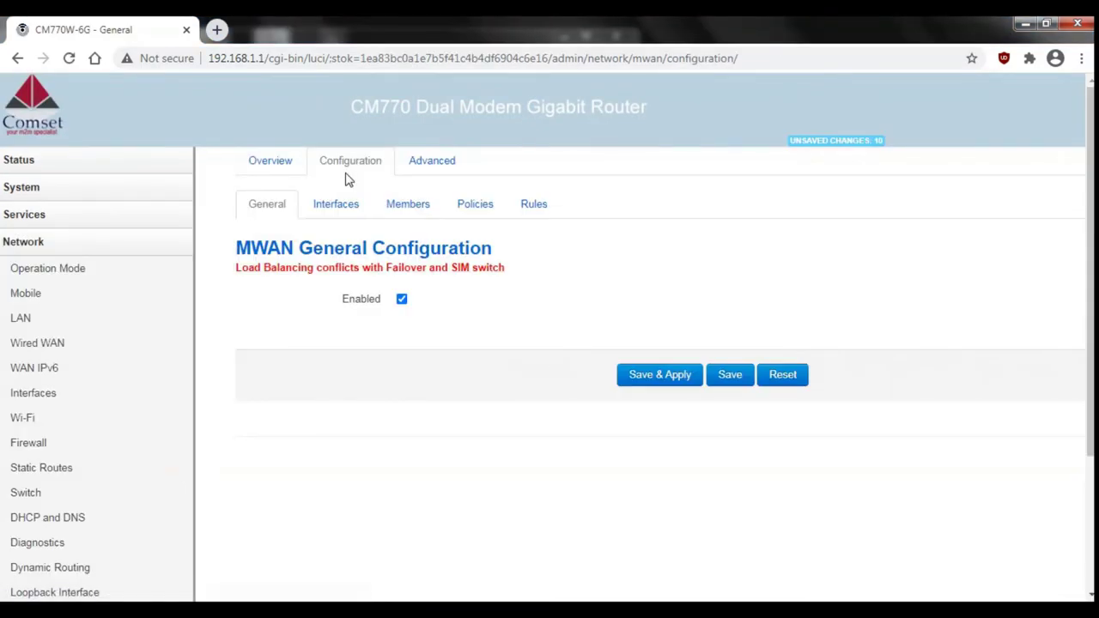
click(408, 206)
scroll(494, 417, down, 1)
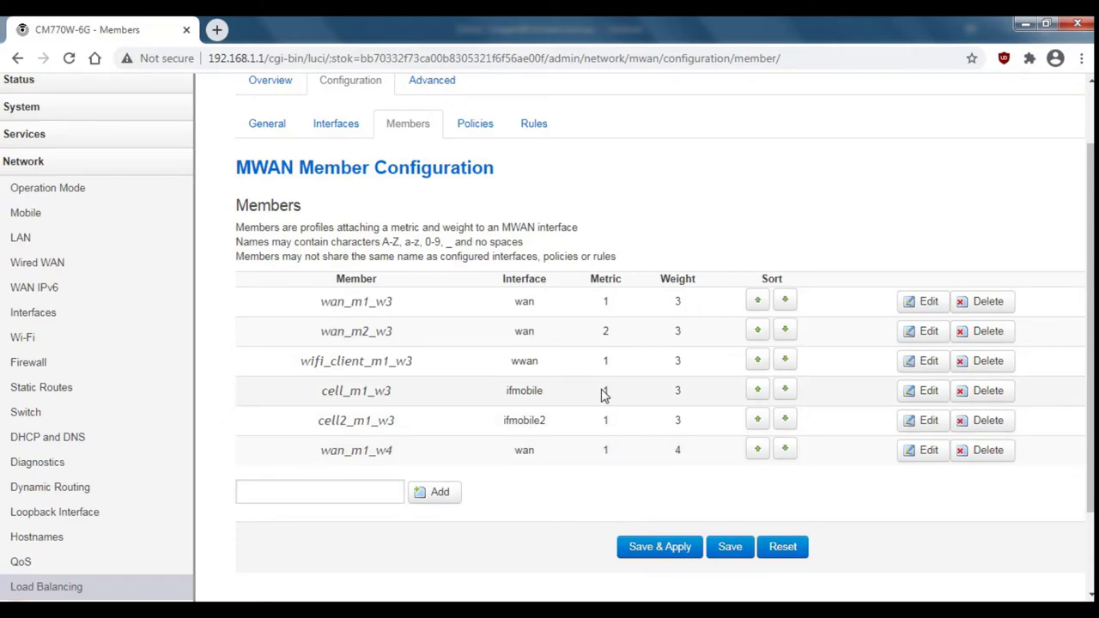
scroll(368, 565, down, 1)
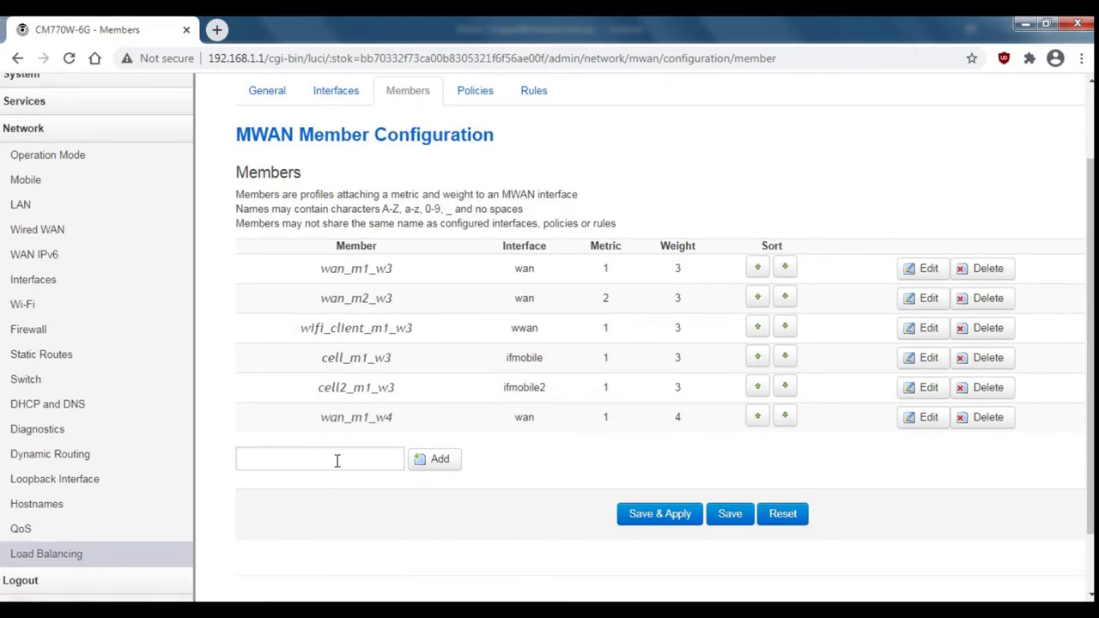
click(338, 460)
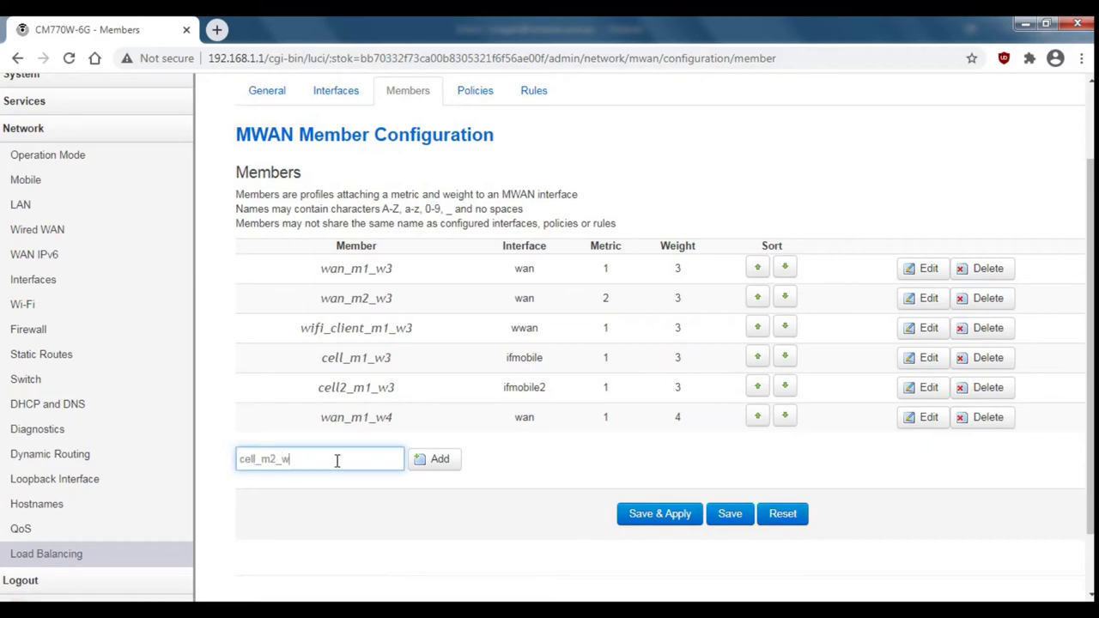
text(cell_m2_w3)
click(431, 459)
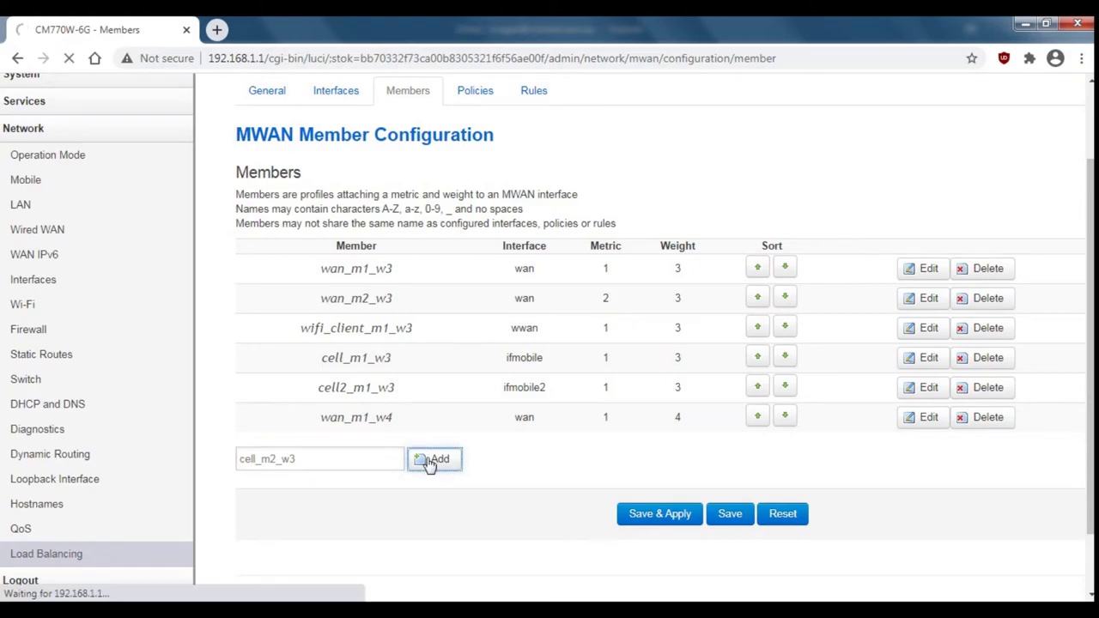
click(438, 281)
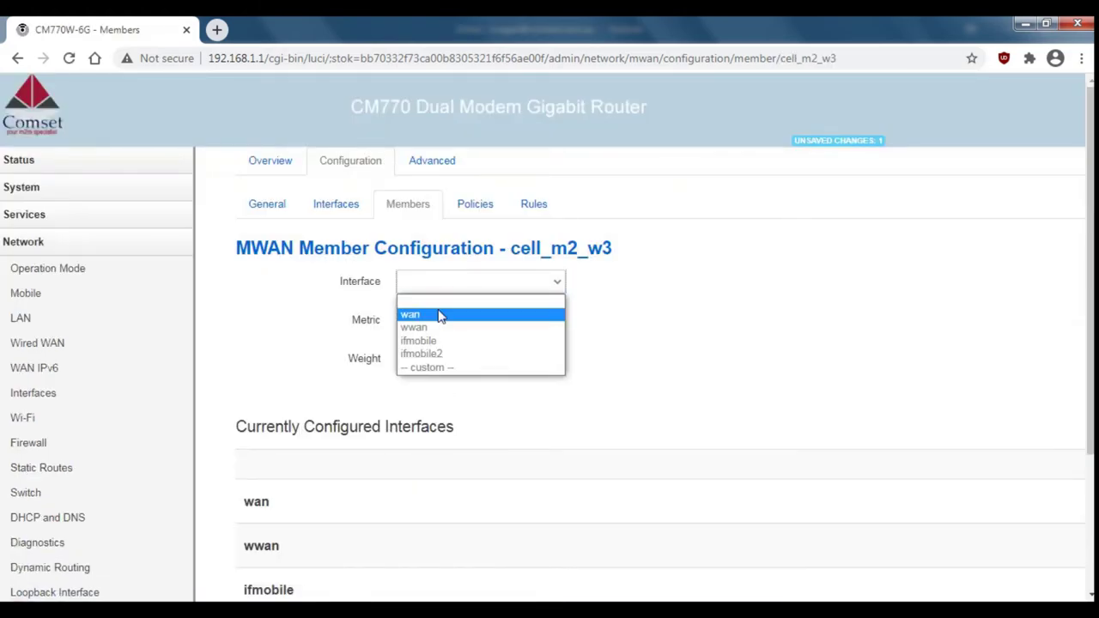
click(445, 341)
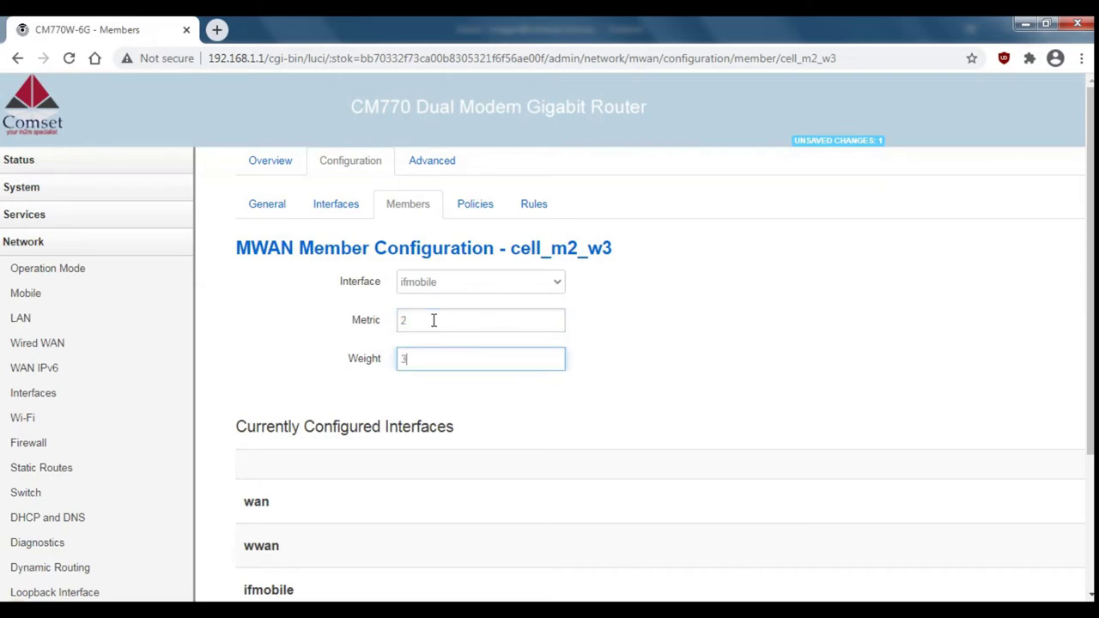
scroll(434, 320, down, 3)
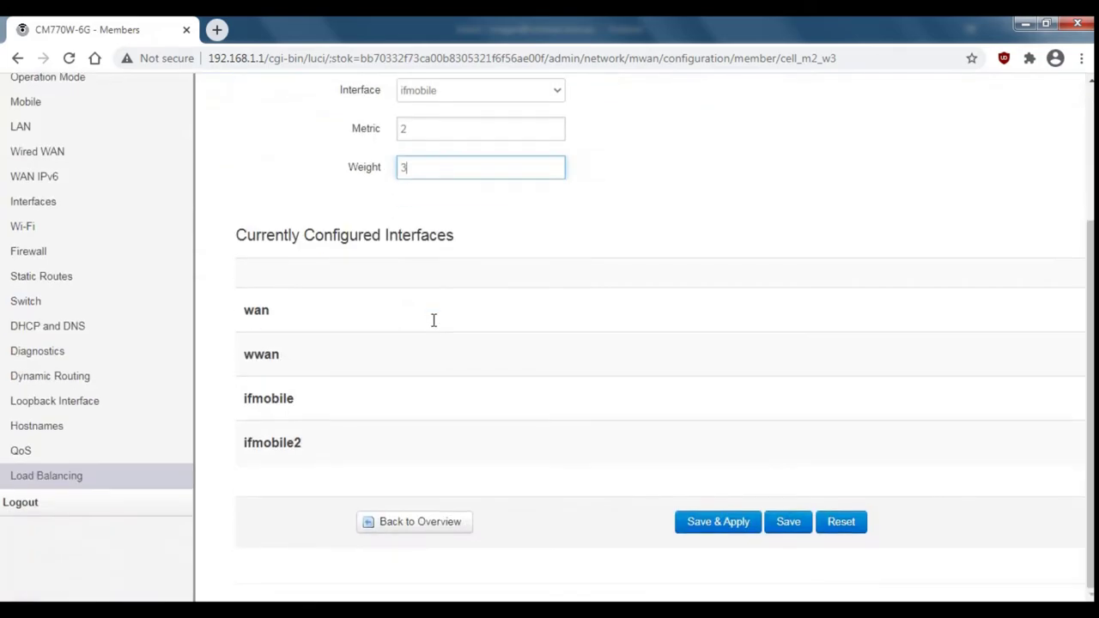
click(734, 533)
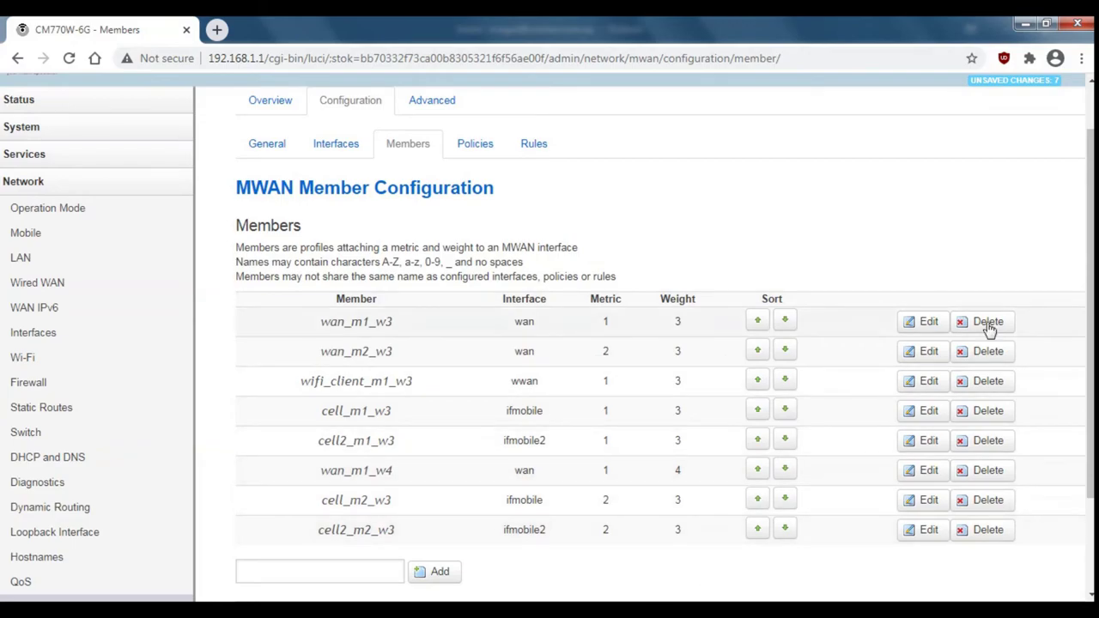
Step: Save and apply the updated members list including cell2_m2_w3 for ifmobile2
scroll(549, 343, down, 3)
click(690, 510)
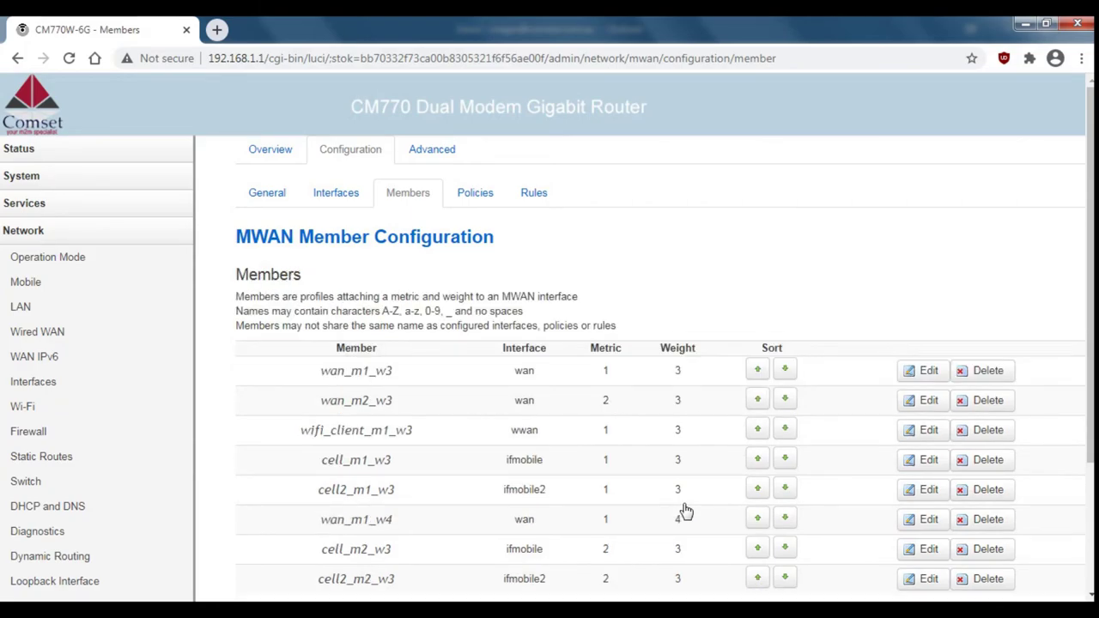
click(479, 201)
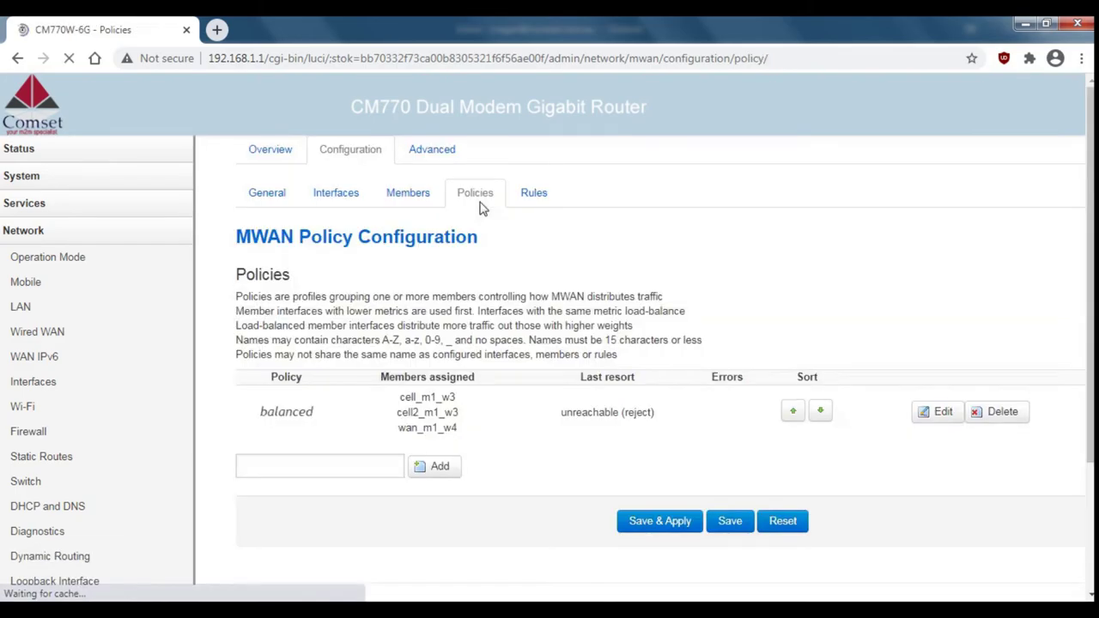
Step: Set the balanced policy's first two members to cell_m2_w3 and cell2_m2_w3, keeping wan_m1_w4, and apply
click(939, 416)
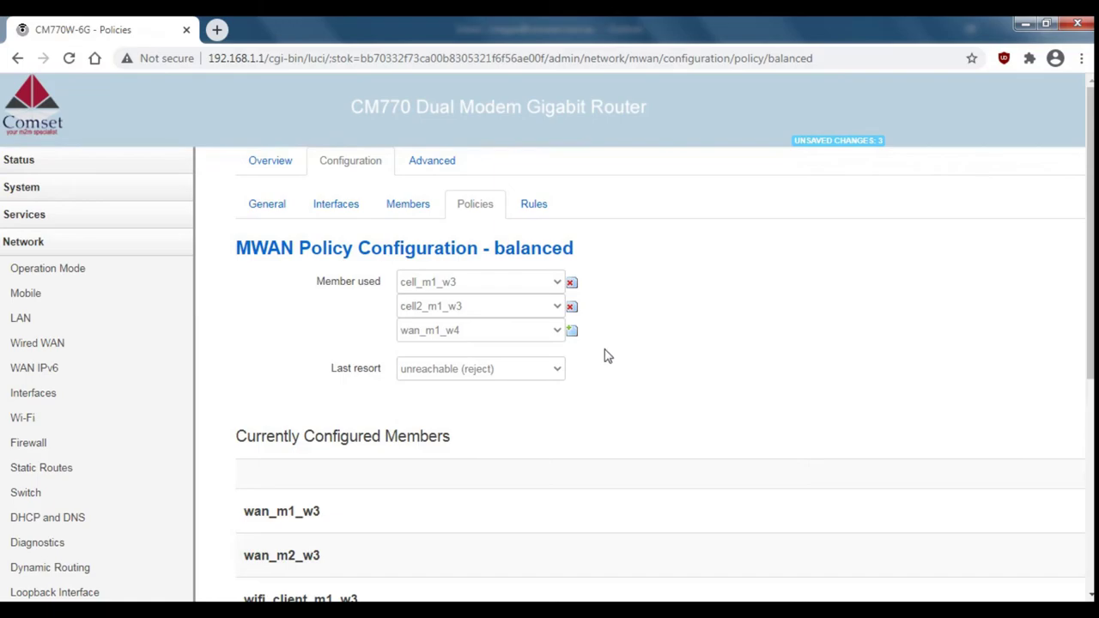
click(557, 286)
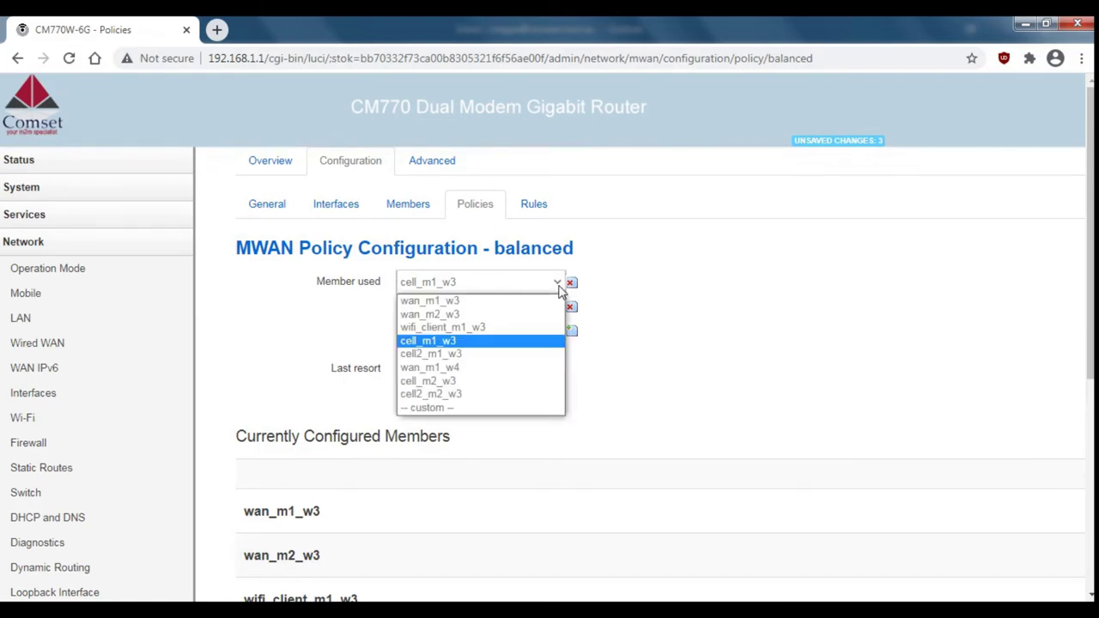
click(461, 380)
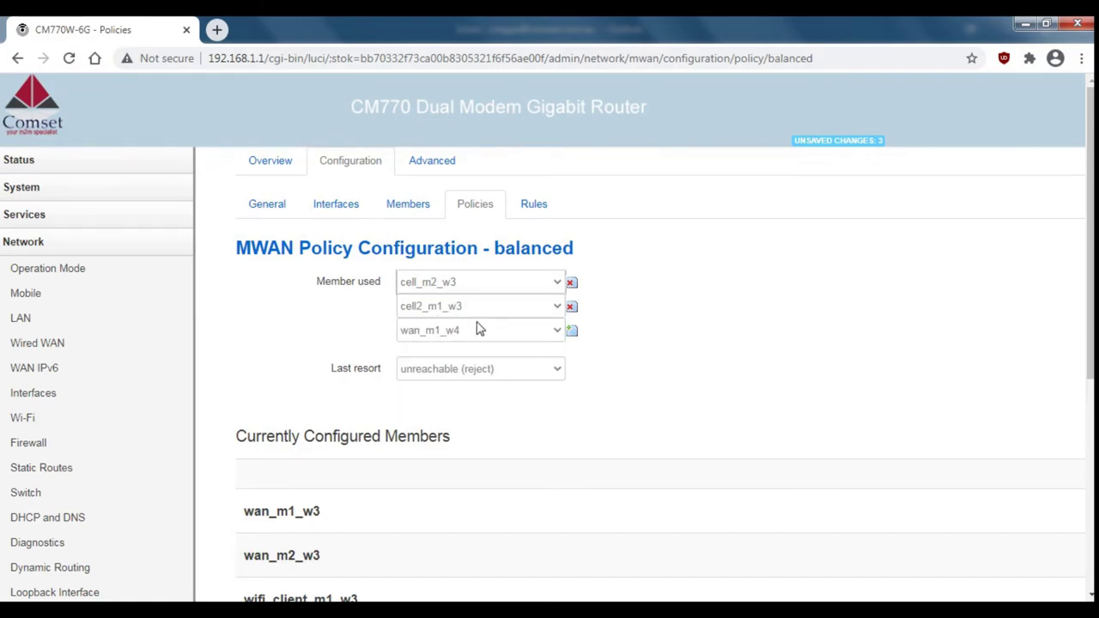
click(471, 311)
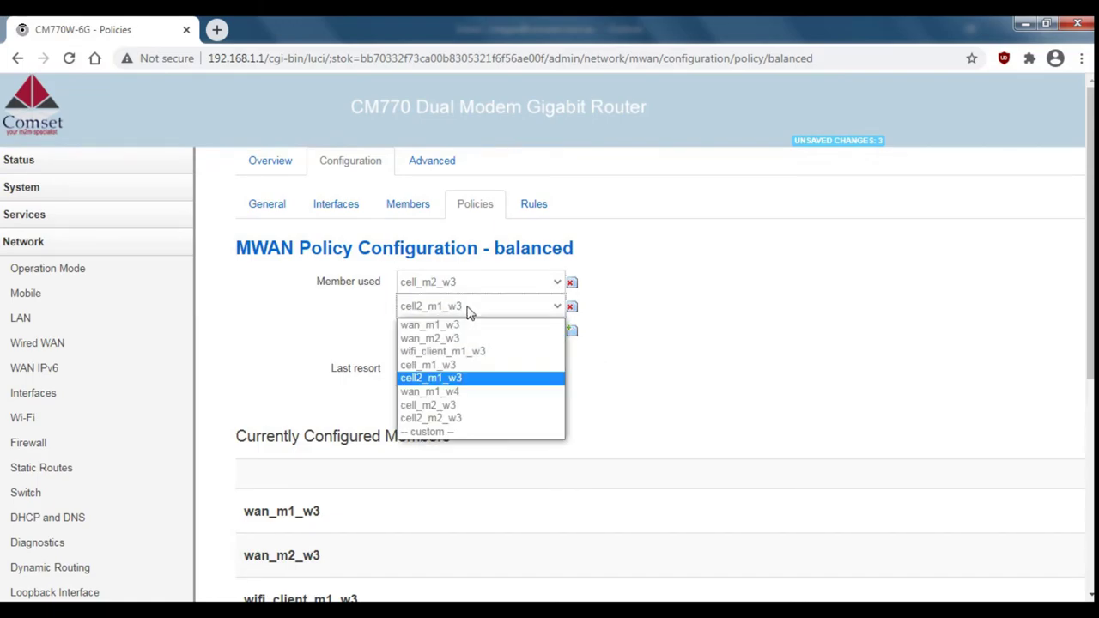
click(461, 418)
scroll(675, 360, down, 5)
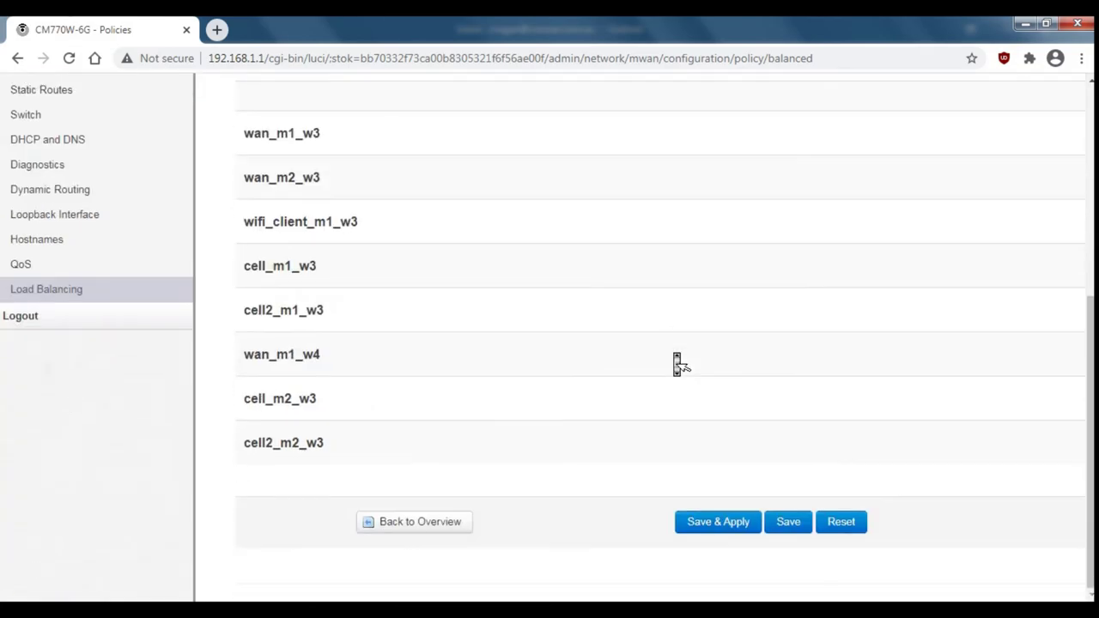
click(736, 535)
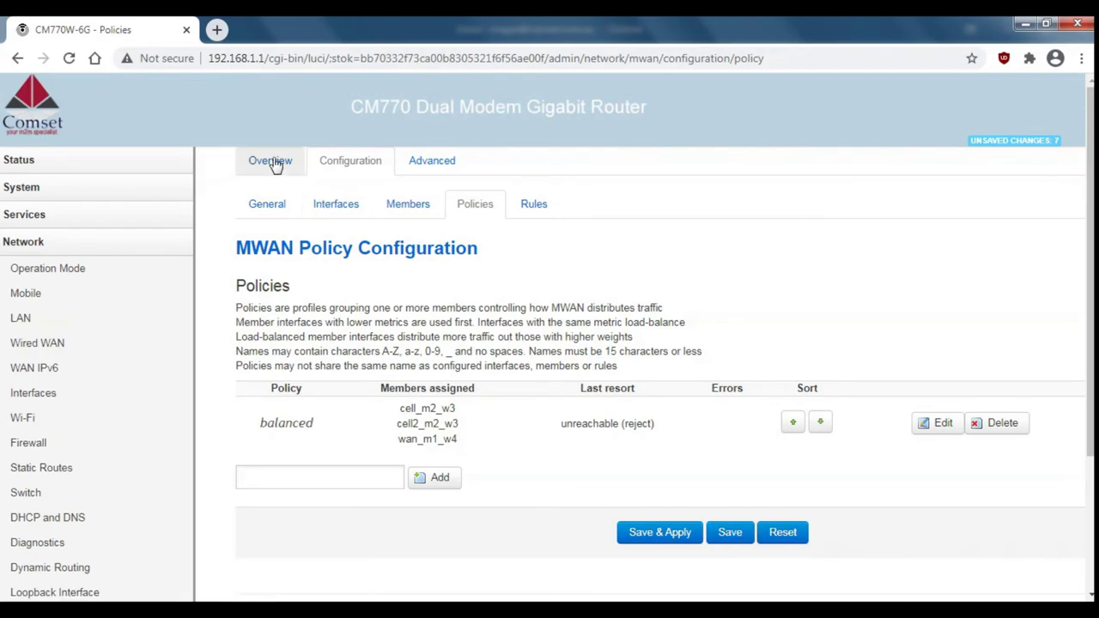
click(271, 163)
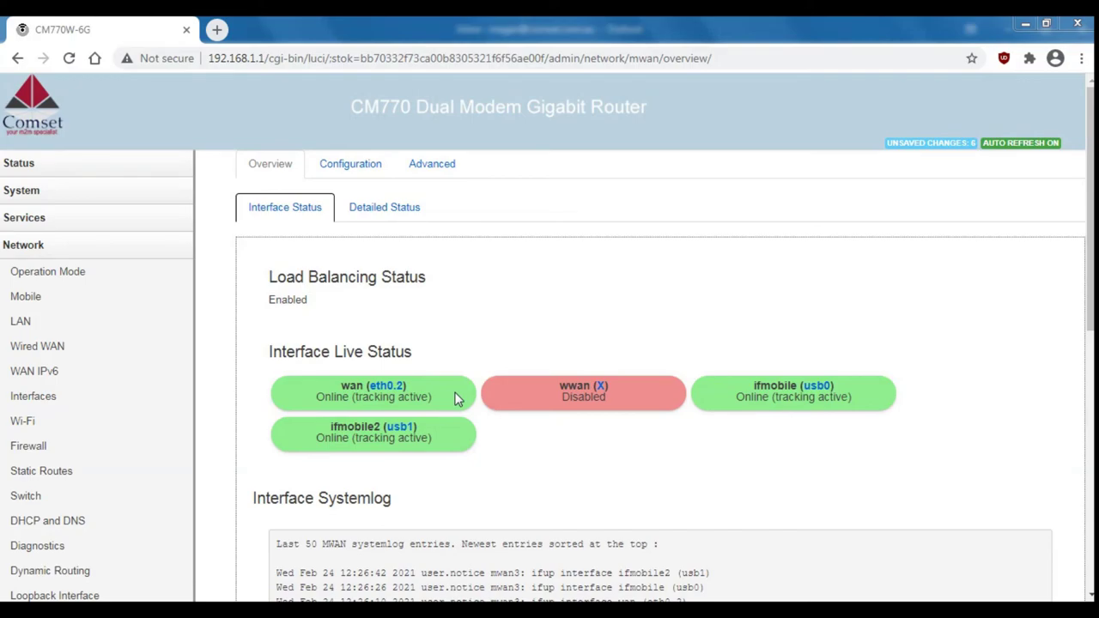
Step: Review the detailed balancing status, then confirm wan offline with ifmobile and ifmobile2 online
click(376, 216)
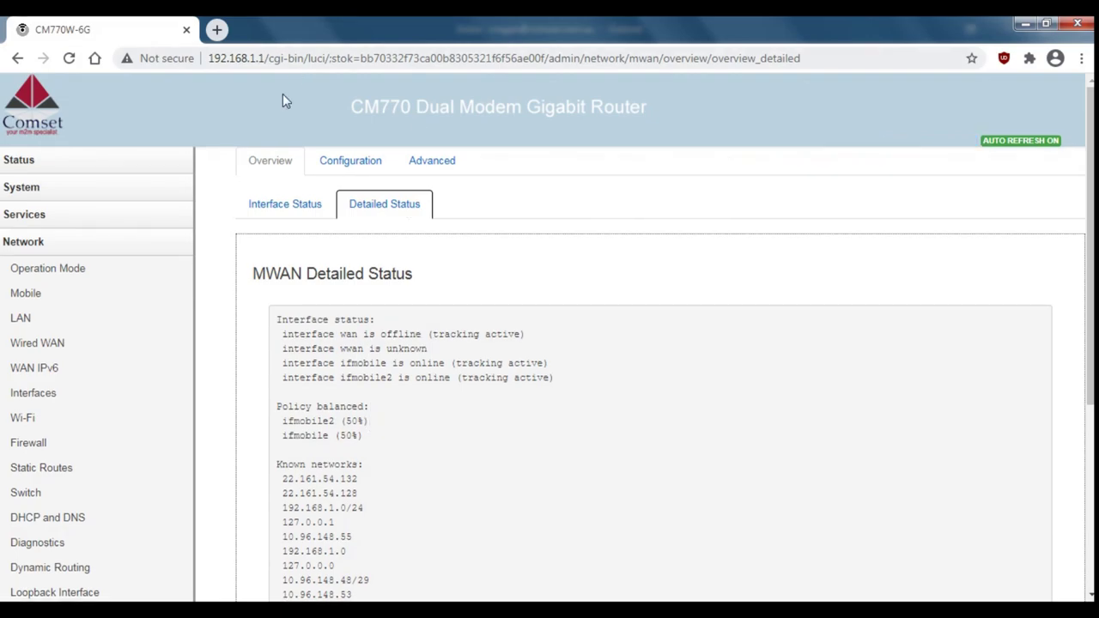
click(297, 208)
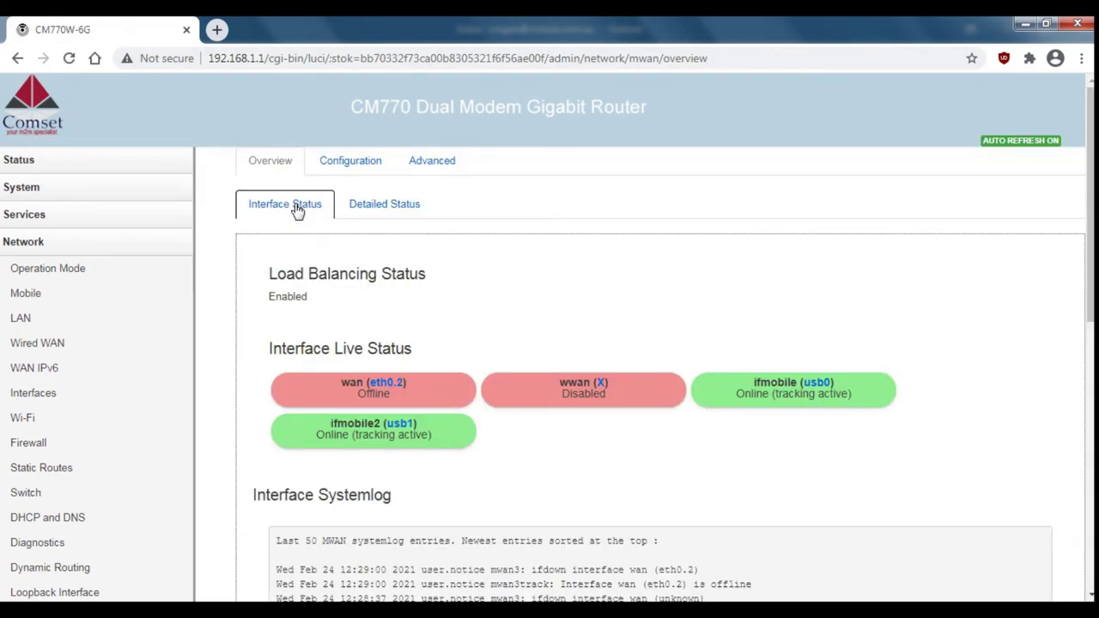